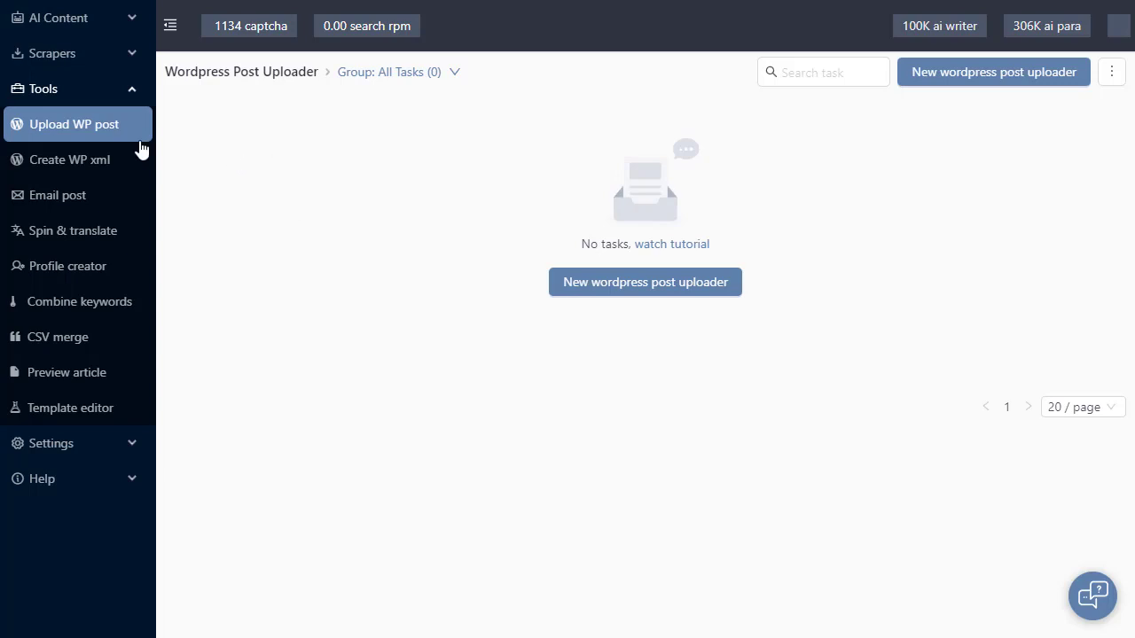
# Browse the WP XML, post emailer and uploader task lists, then start a new uploader task.
pyautogui.click(112, 164)
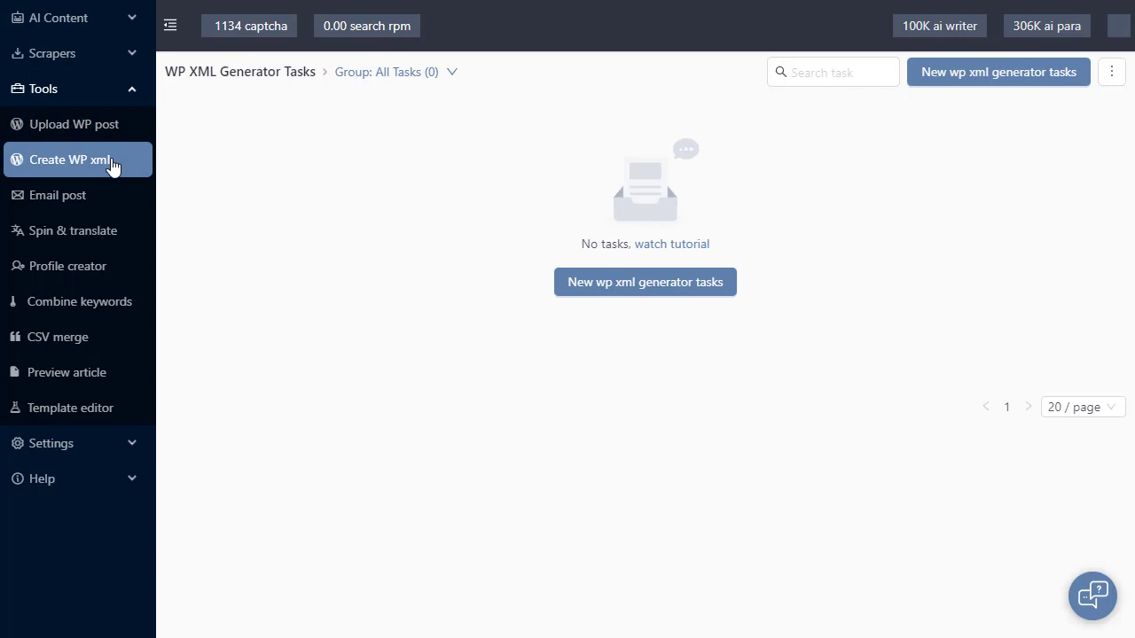
pyautogui.click(110, 203)
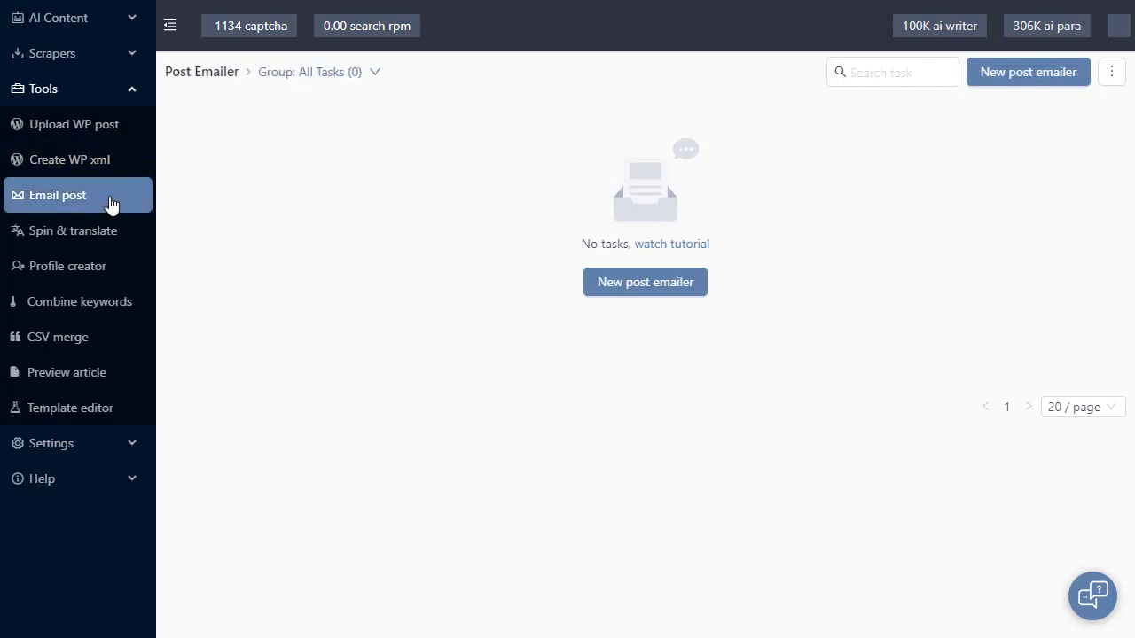
pyautogui.click(113, 131)
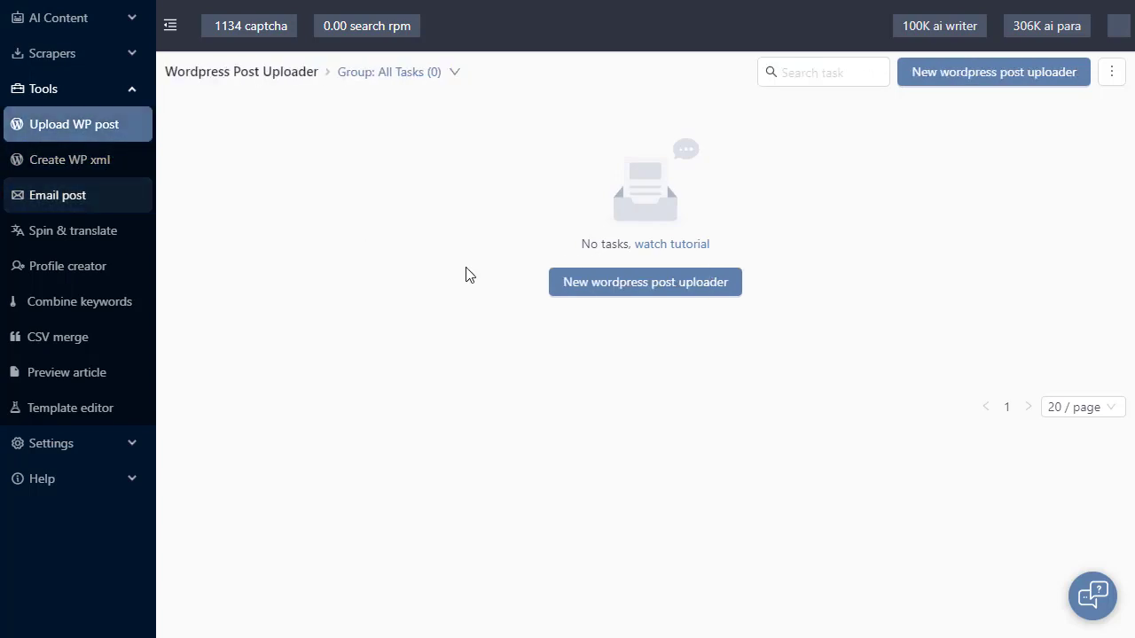
pyautogui.click(559, 282)
# Try new WP XML and post emailer tasks, then return to the WordPress uploader list.
pyautogui.click(105, 165)
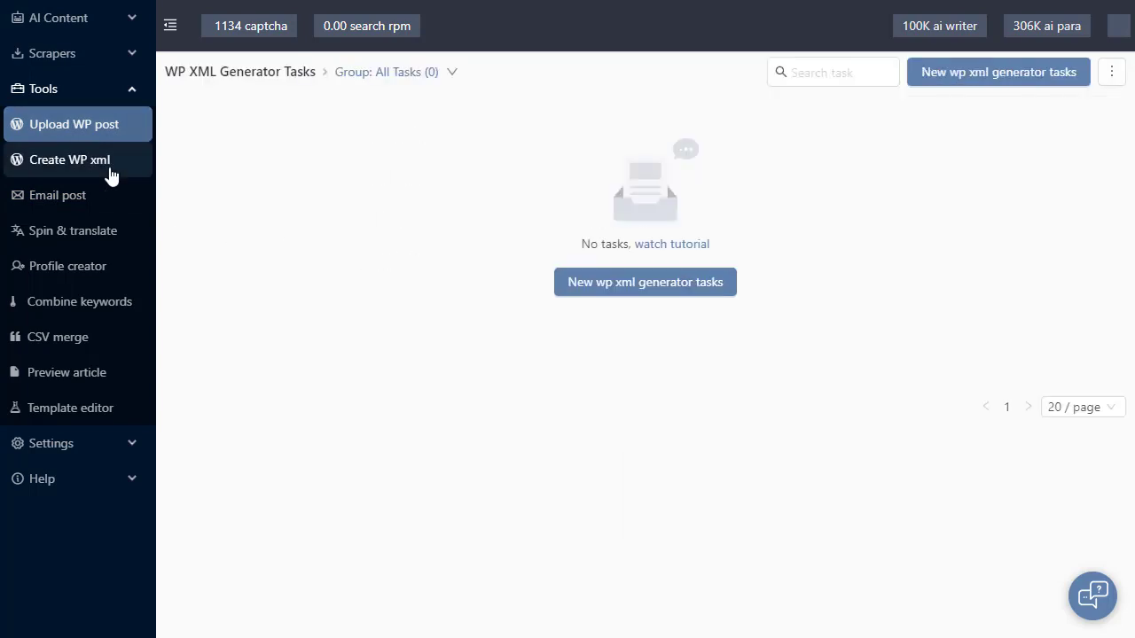
pyautogui.click(585, 286)
pyautogui.click(51, 198)
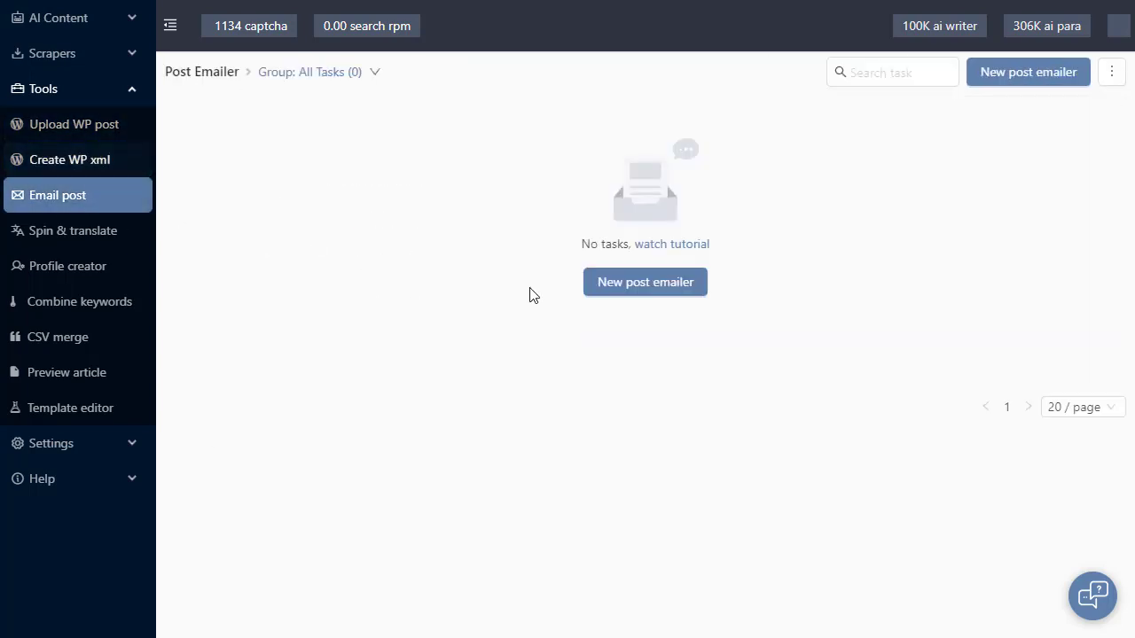
pyautogui.click(624, 284)
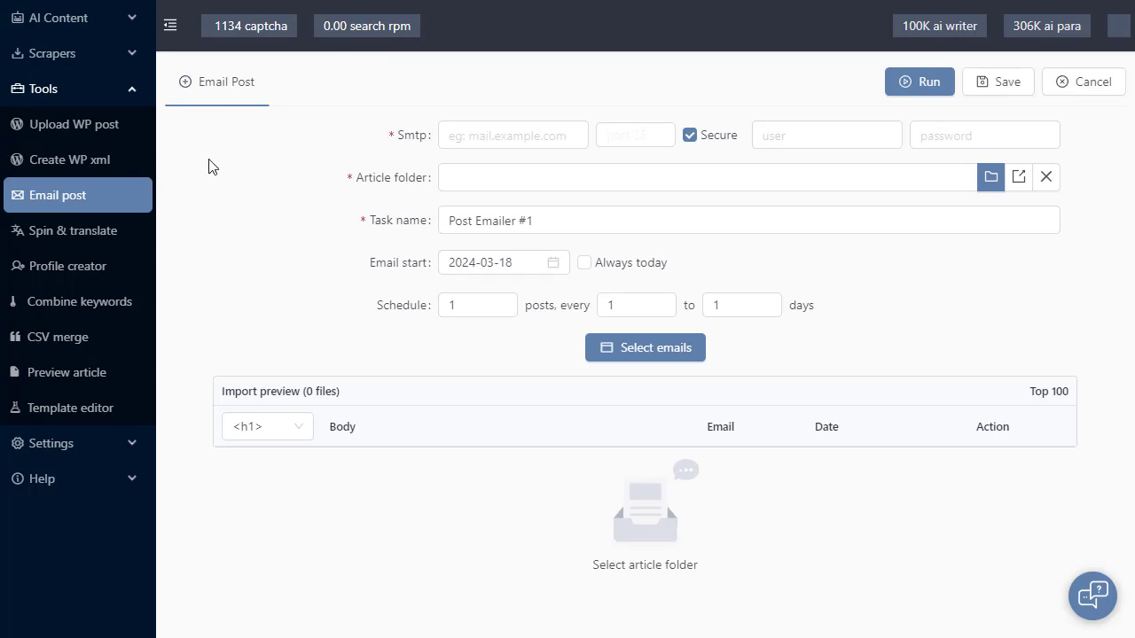
pyautogui.click(116, 132)
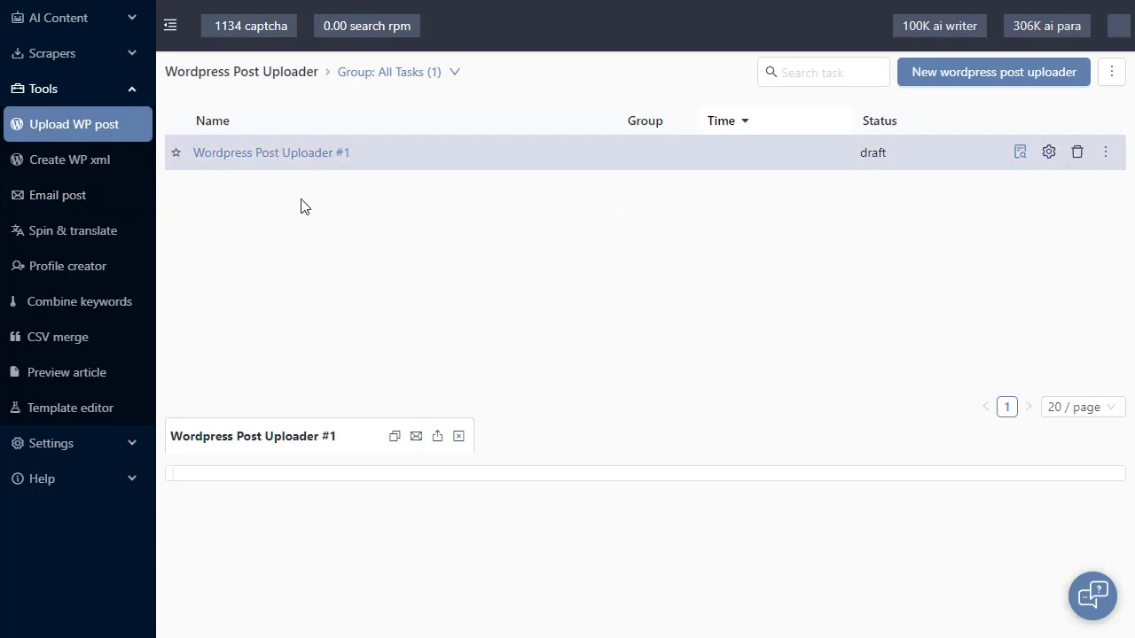
# Create Wordpress Post Uploader #2 and paste the content cache article folder path, importing 10 files.
pyautogui.click(1009, 76)
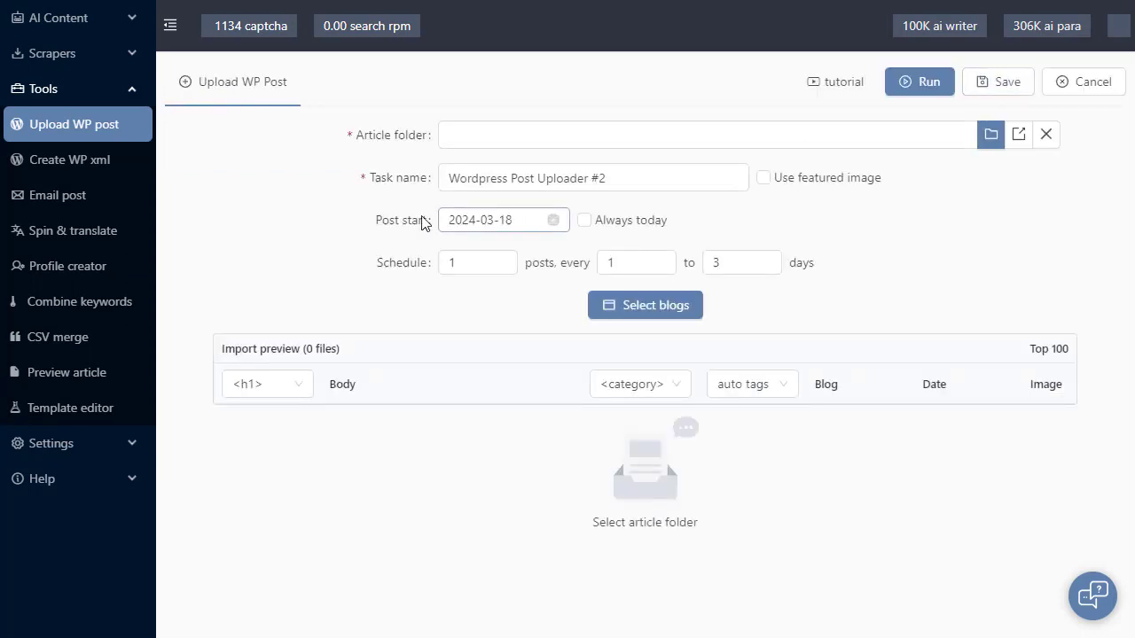
pyautogui.click(515, 142)
pyautogui.write('C:\\Users\\somtam\\AppData\\Roaming\\scm-next-plus\\content_cache\\65f82b89a3bab54ad0156a5b\\articles')
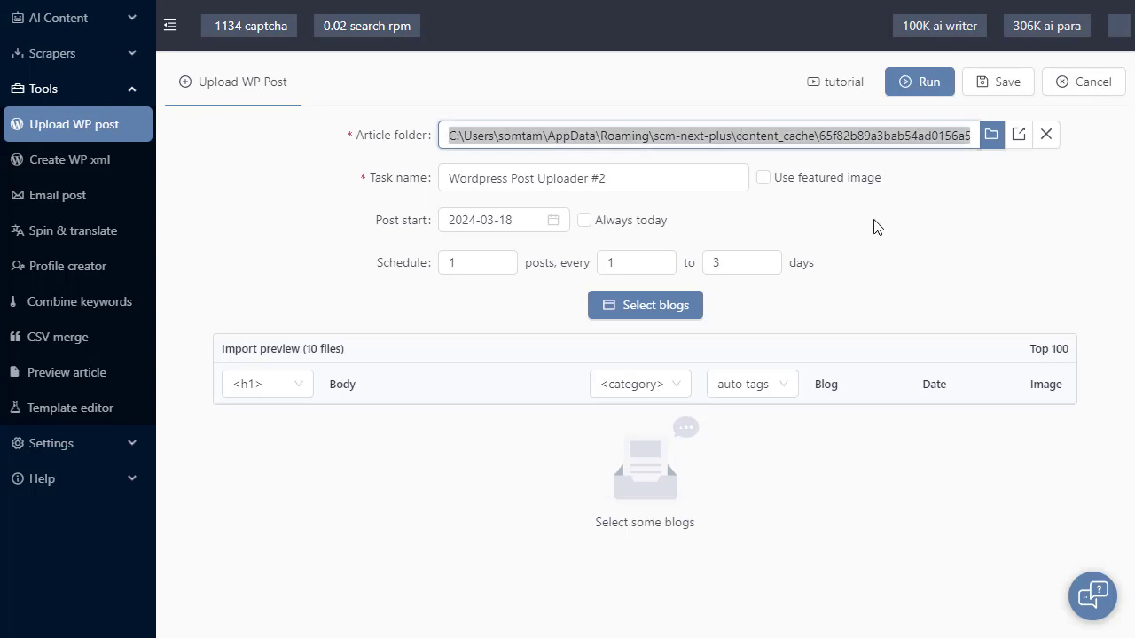
pyautogui.click(963, 242)
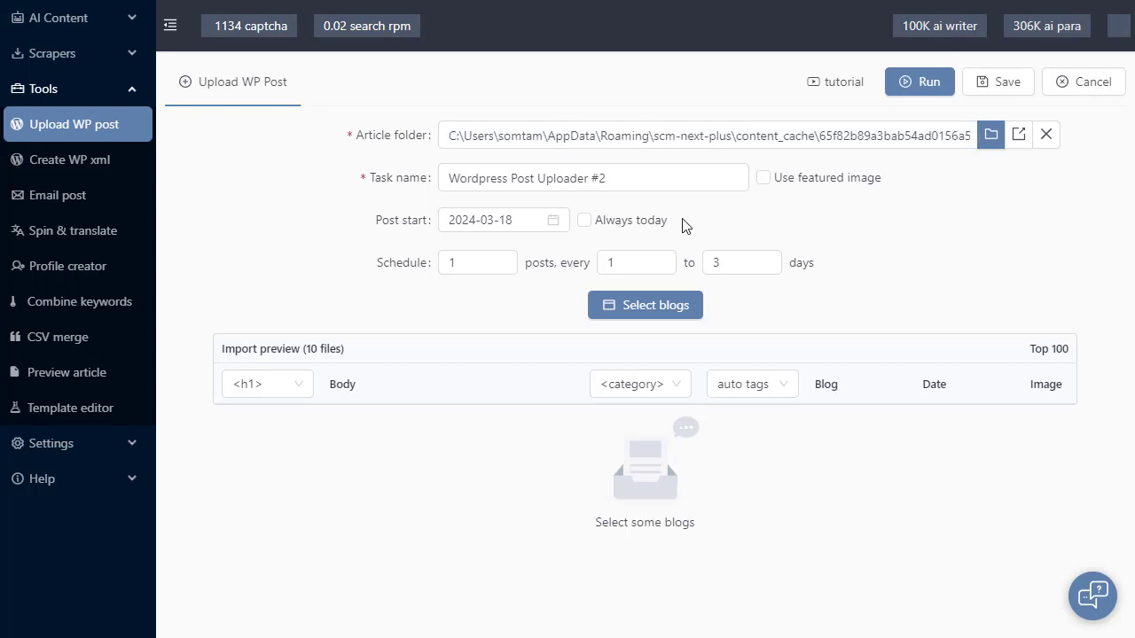
pyautogui.click(416, 177)
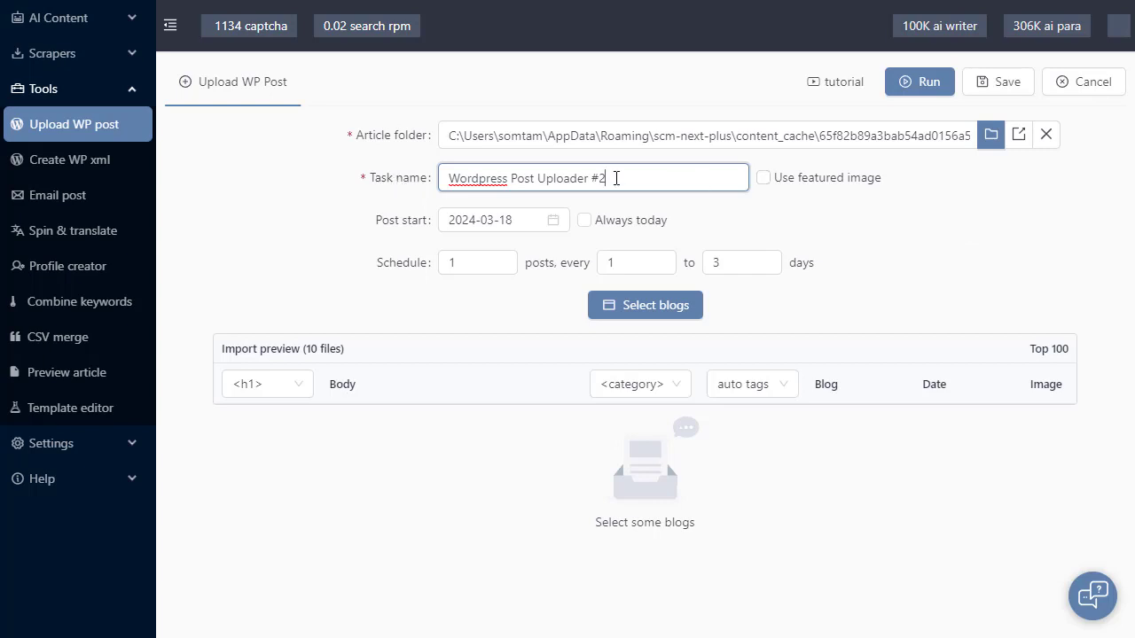
# Enable featured images and set the post start date to 2024-03-13.
pyautogui.click(849, 188)
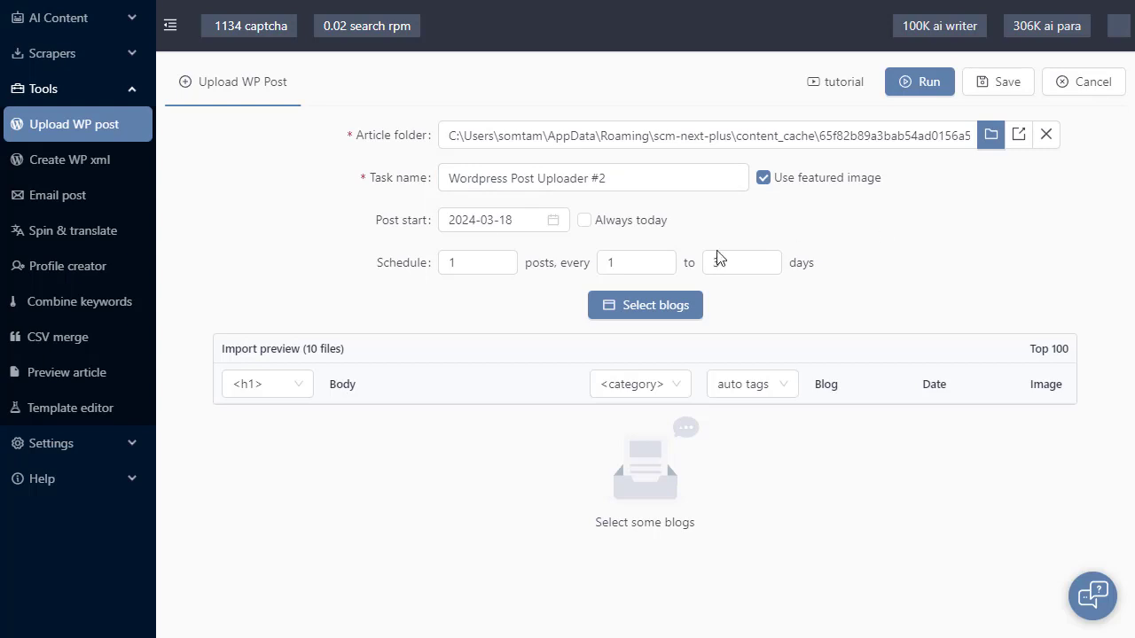
pyautogui.click(527, 219)
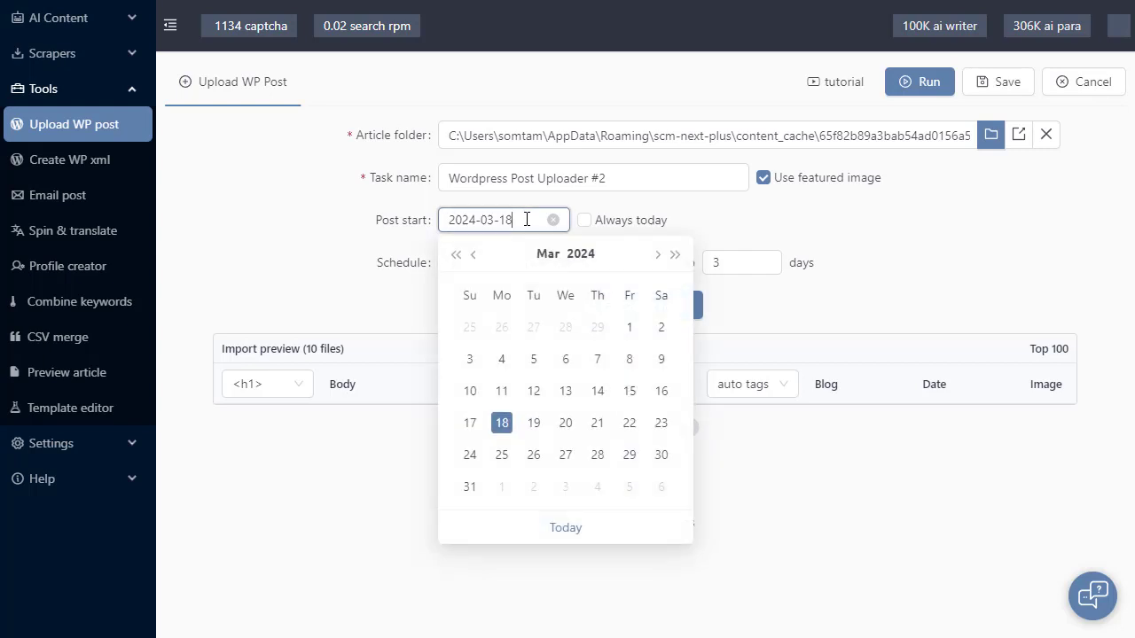
pyautogui.click(456, 255)
pyautogui.click(566, 328)
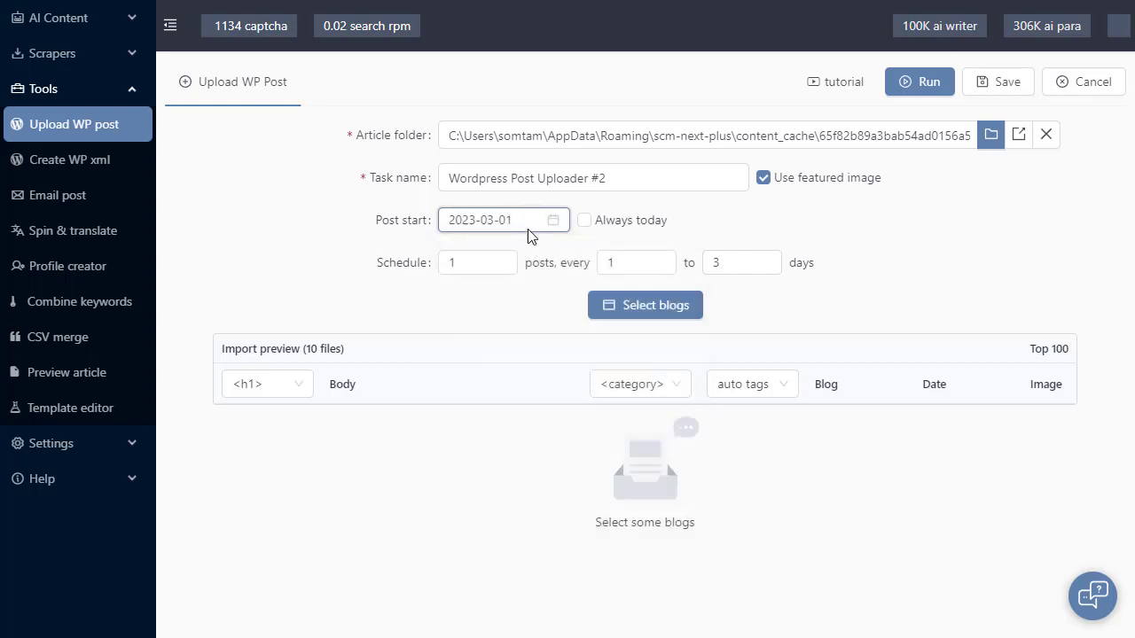
pyautogui.click(527, 226)
pyautogui.click(675, 255)
pyautogui.click(566, 391)
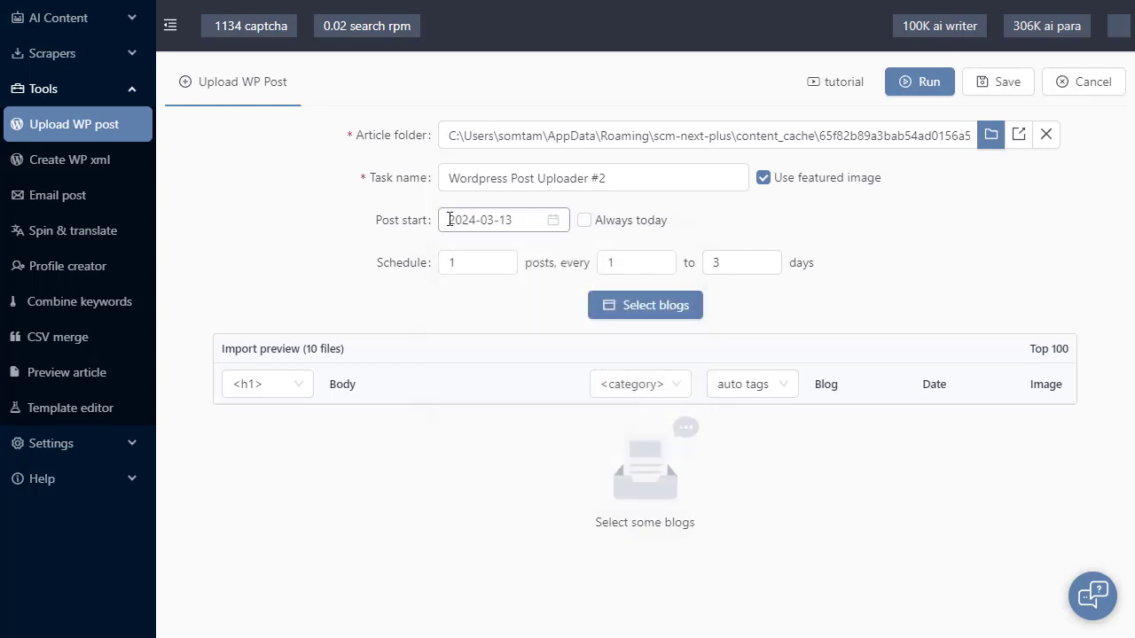
# Make posting always start from today and try lowering the minimum days between posts.
pyautogui.click(612, 221)
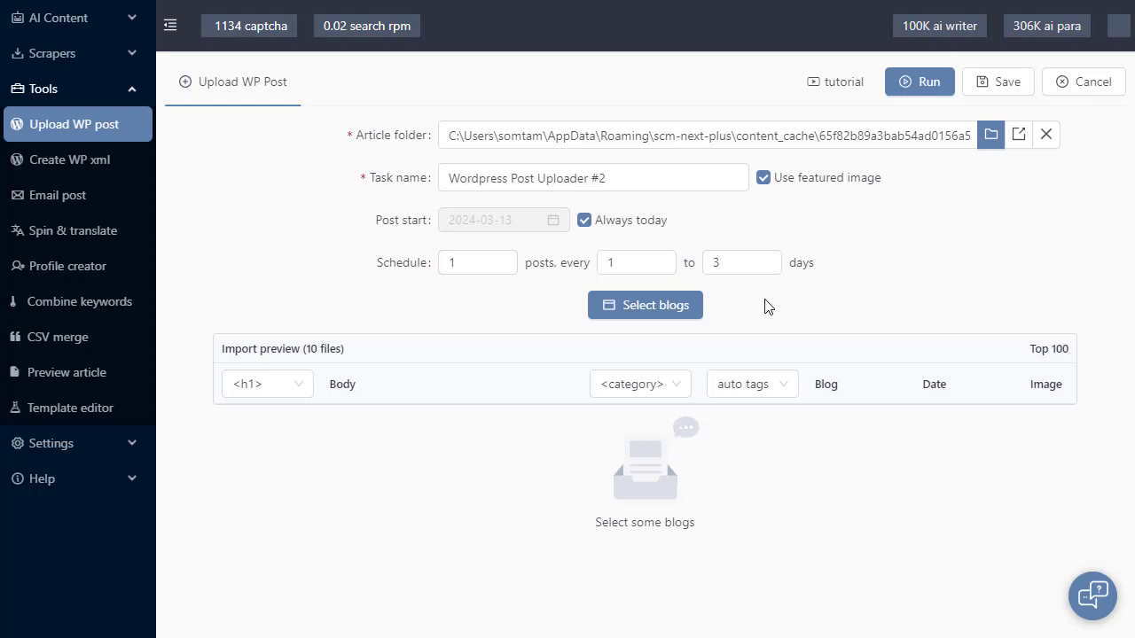
pyautogui.click(668, 270)
pyautogui.click(669, 270)
pyautogui.click(669, 270)
pyautogui.click(669, 269)
pyautogui.click(669, 269)
pyautogui.click(669, 269)
pyautogui.click(669, 270)
# Restore the schedule to one post every 1 to 3 days.
pyautogui.tripleClick(657, 257)
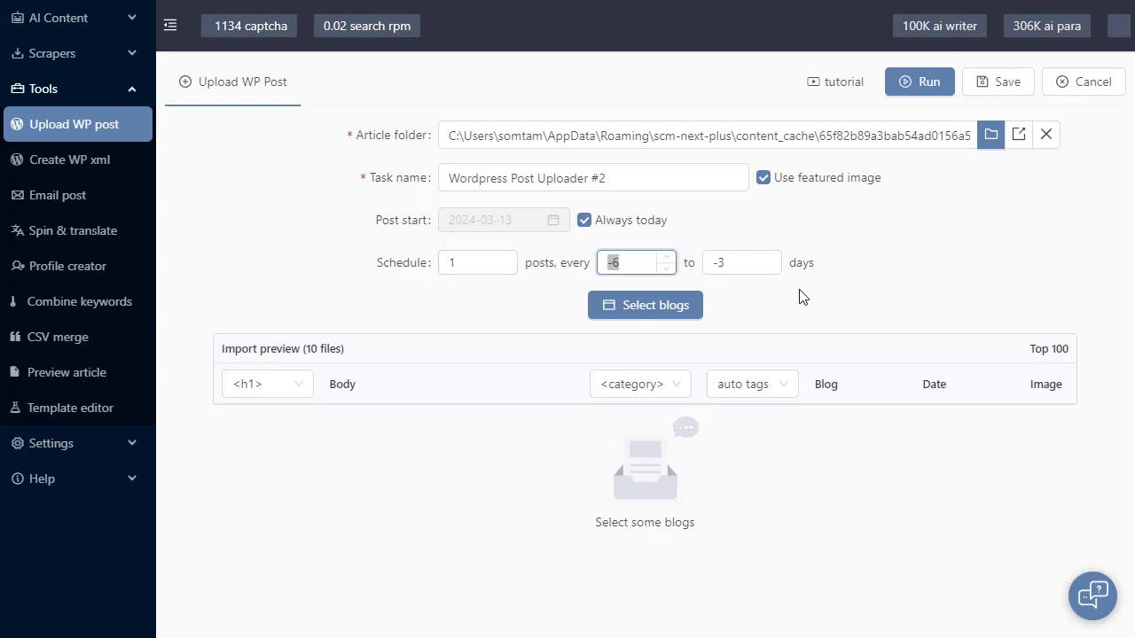
pyautogui.write('1')
pyautogui.tripleClick(756, 262)
pyautogui.write('3')
pyautogui.click(873, 286)
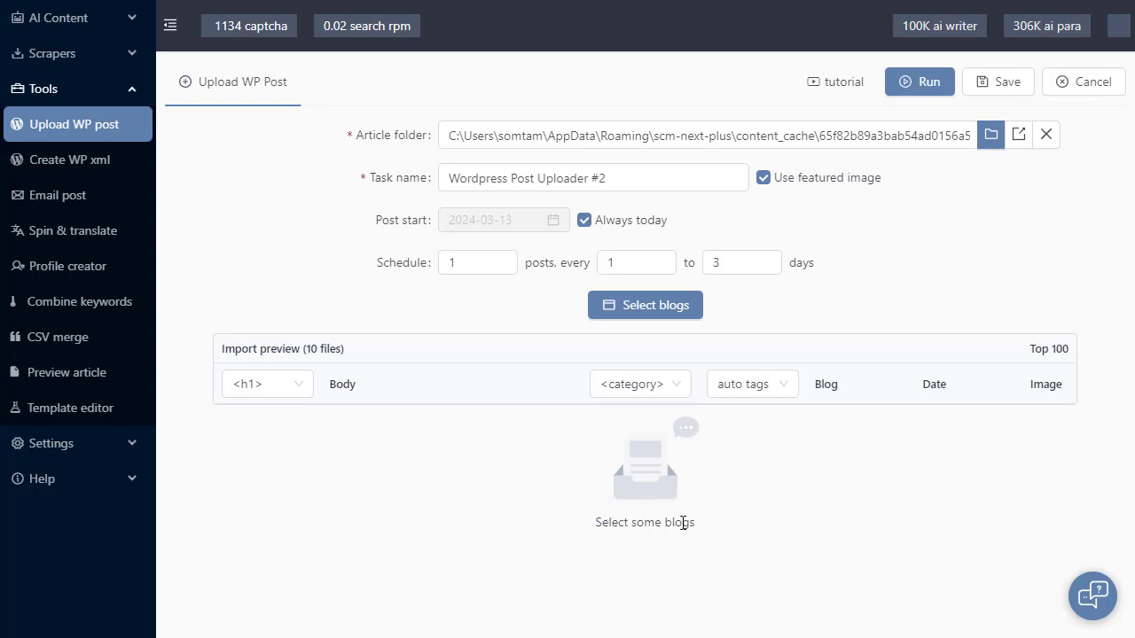
pyautogui.click(674, 306)
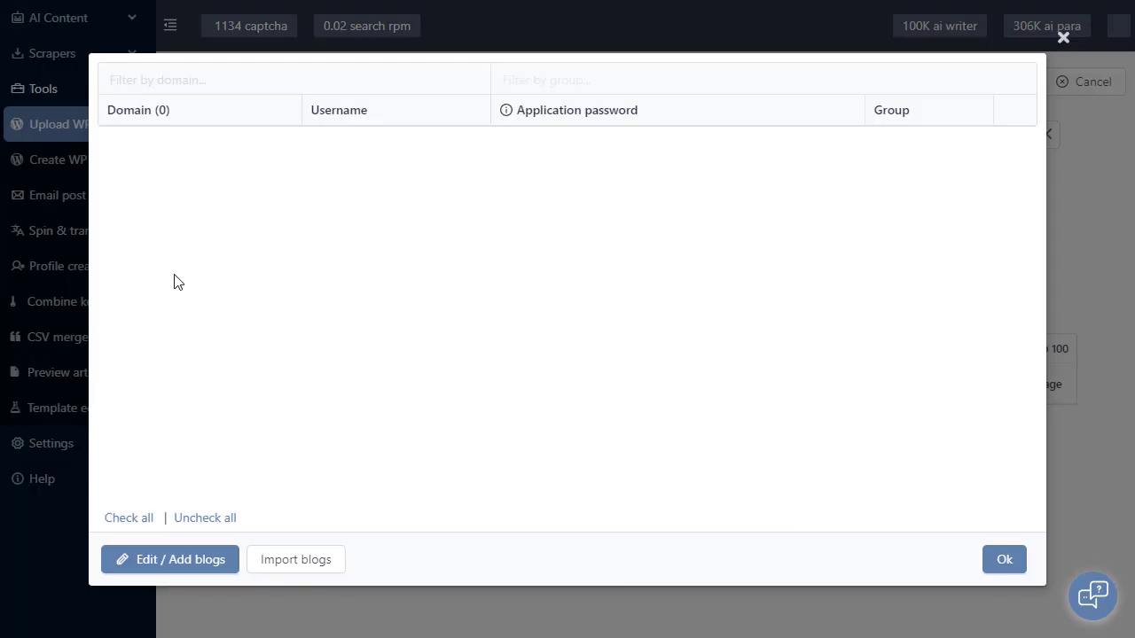
pyautogui.click(182, 570)
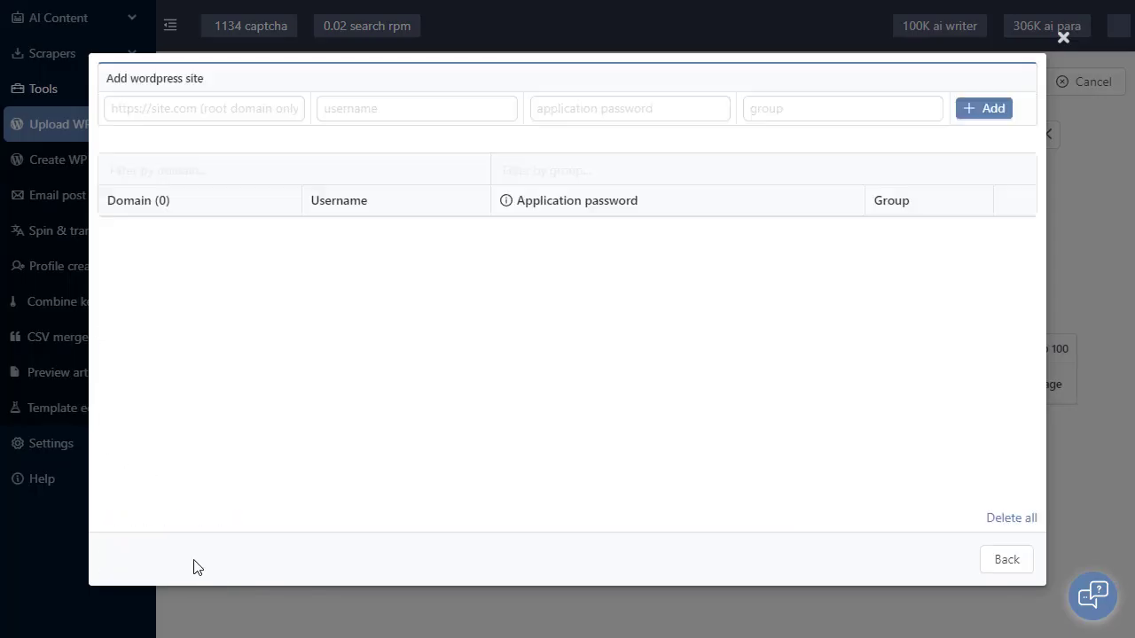
pyautogui.click(222, 111)
pyautogui.write('https://example.com')
pyautogui.press('Tab')
pyautogui.write('admin')
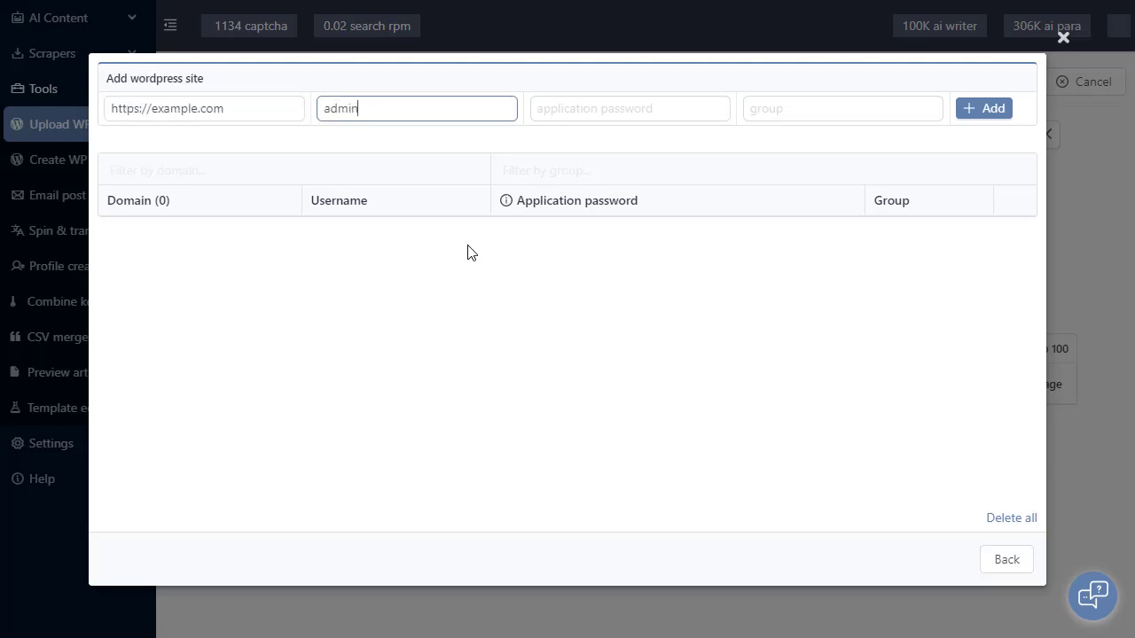
pyautogui.press('Tab')
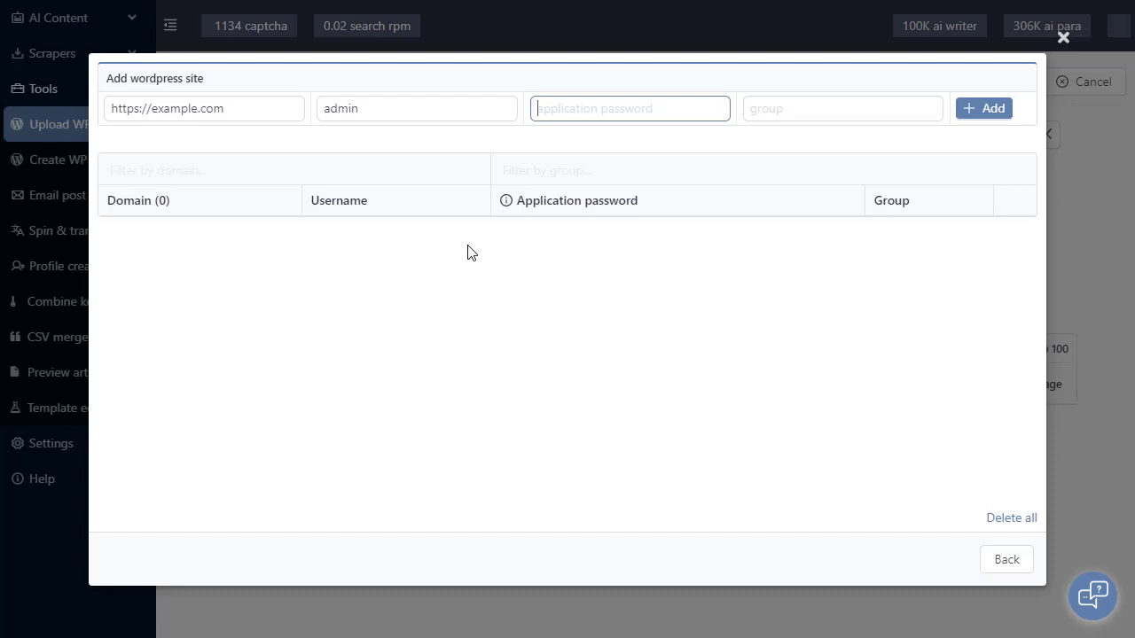
pyautogui.moveTo(506, 204)
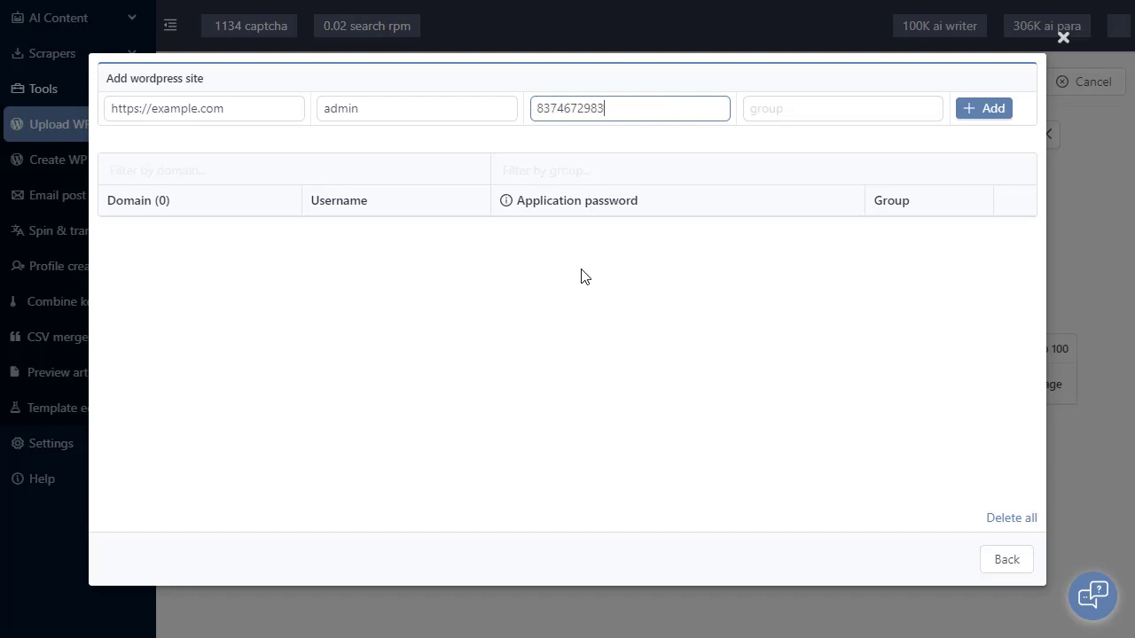
pyautogui.click(1004, 110)
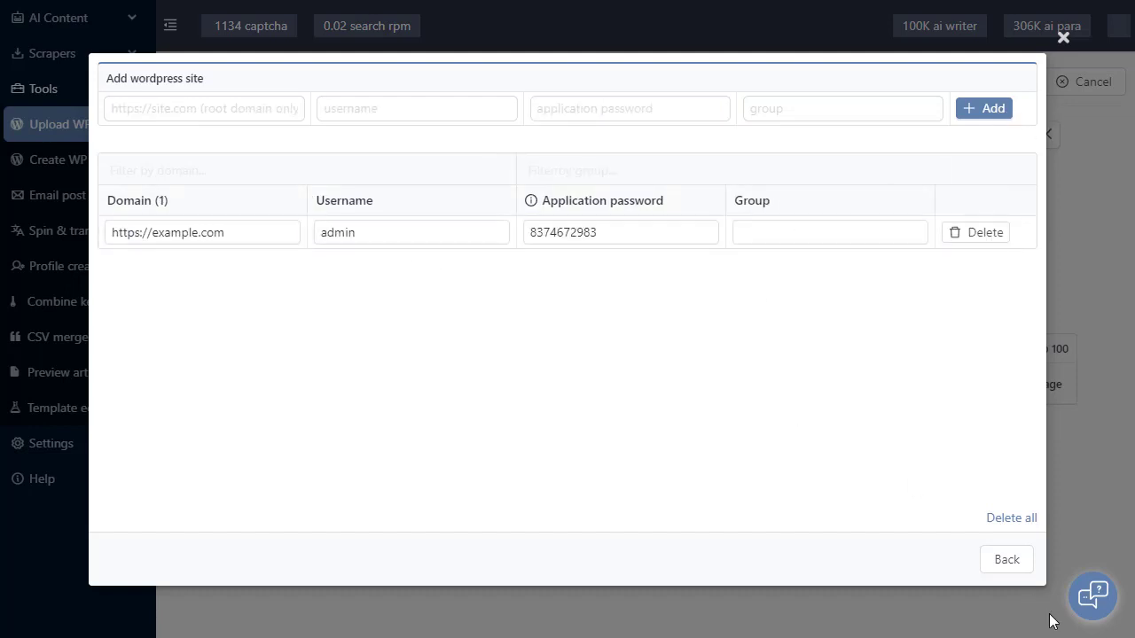
# Close the blog CSV import form unused and select example.com as the posting blog.
pyautogui.click(1007, 559)
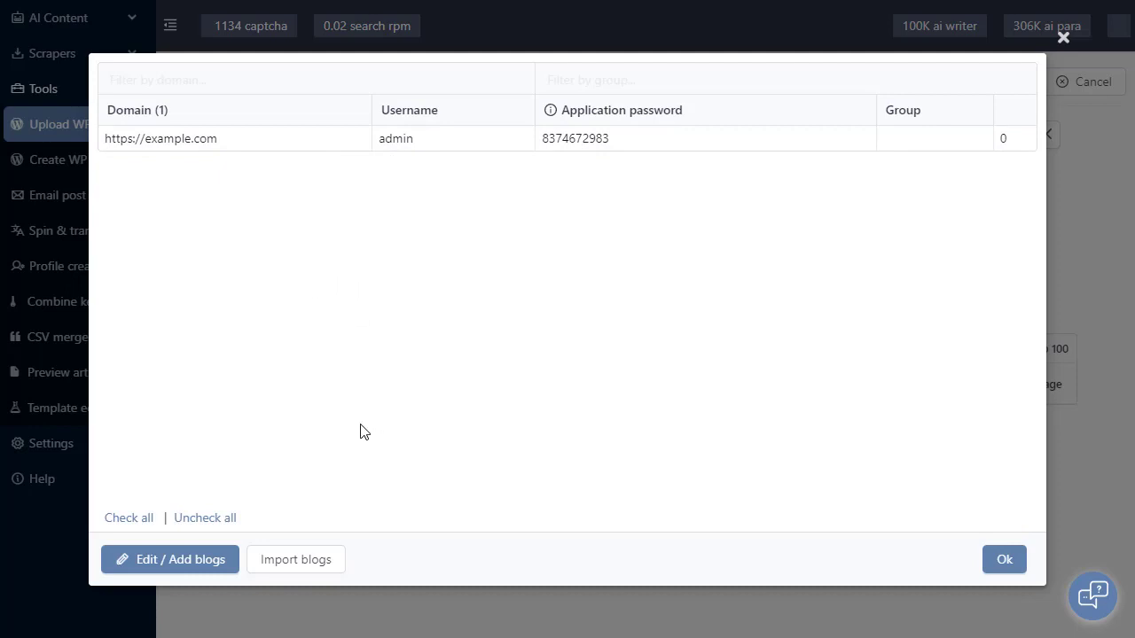
pyautogui.click(329, 564)
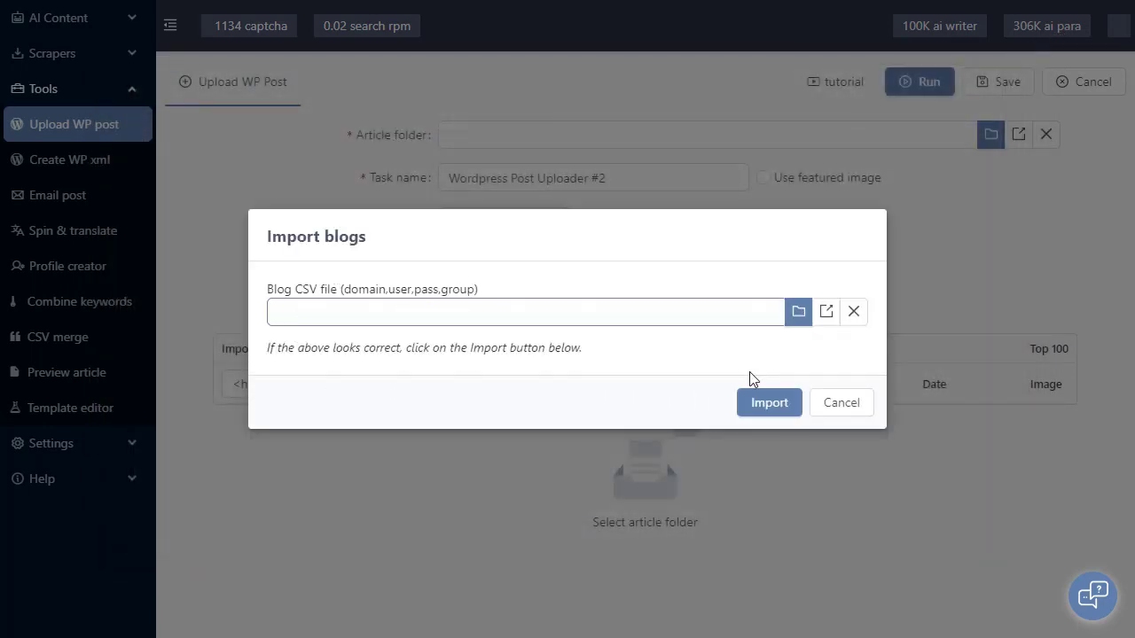
pyautogui.click(854, 409)
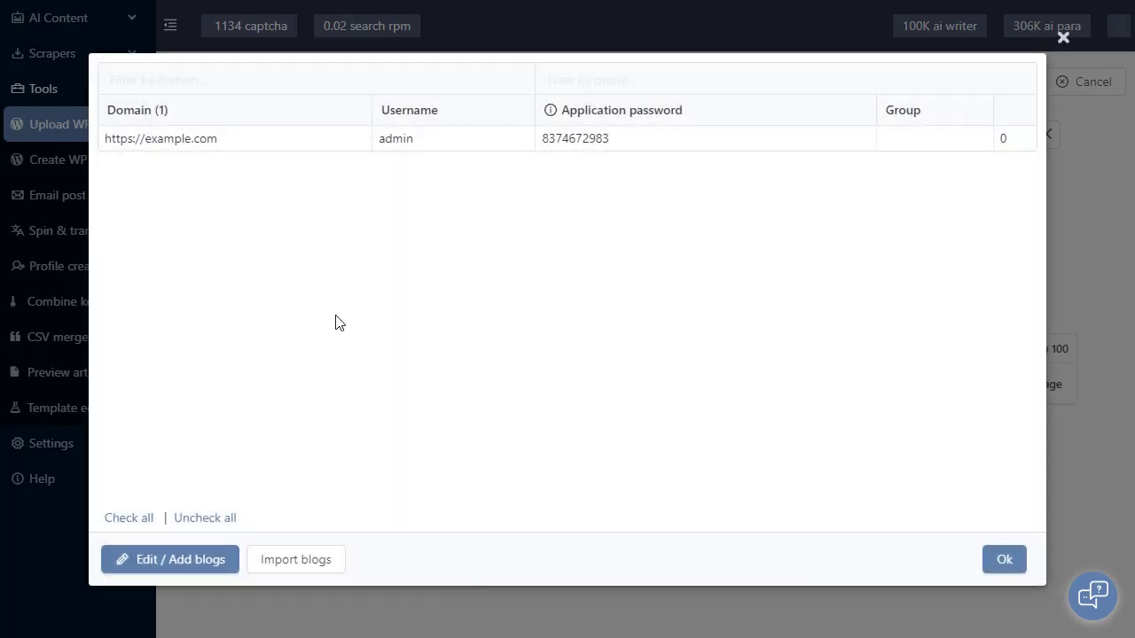
pyautogui.click(297, 144)
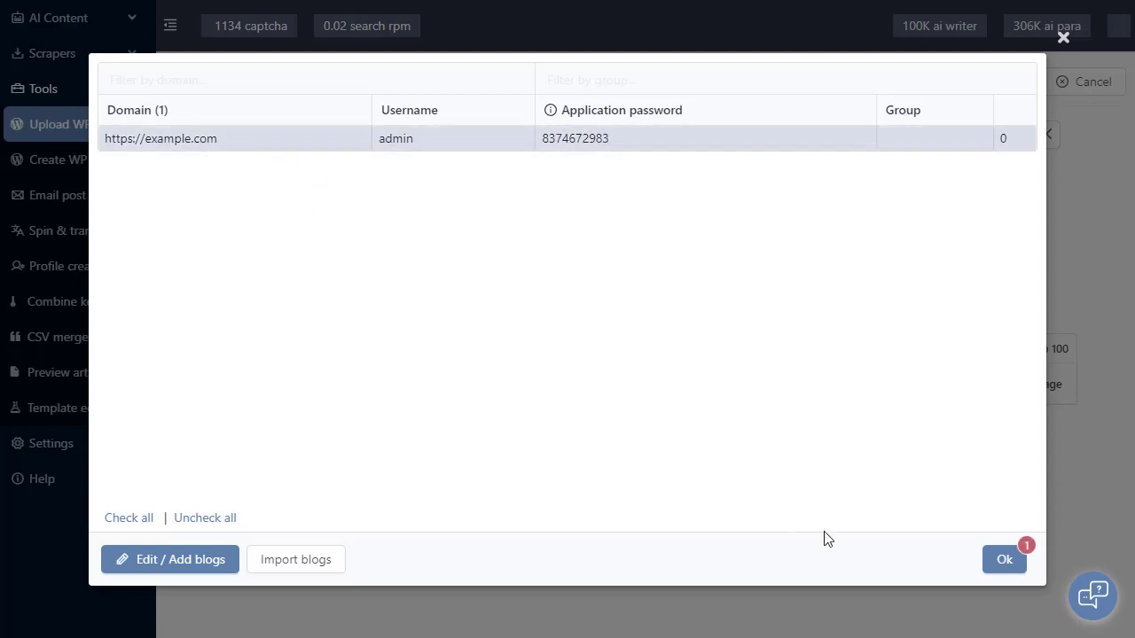
pyautogui.click(1009, 560)
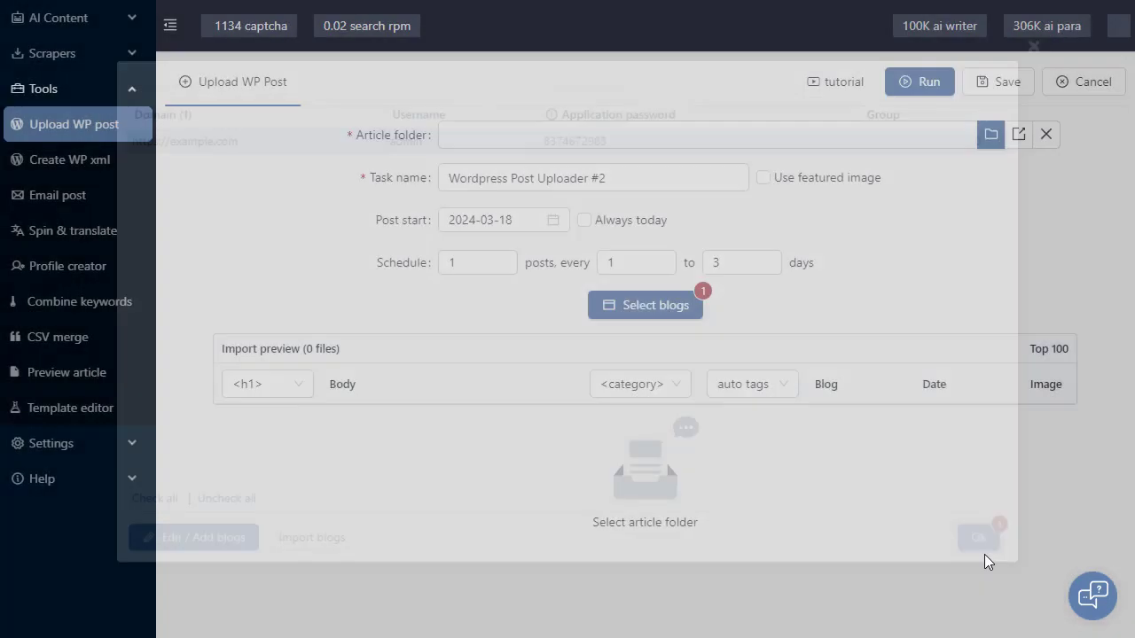
# Load the article folder and try <h2> and <title> tags as the title source.
pyautogui.click(662, 551)
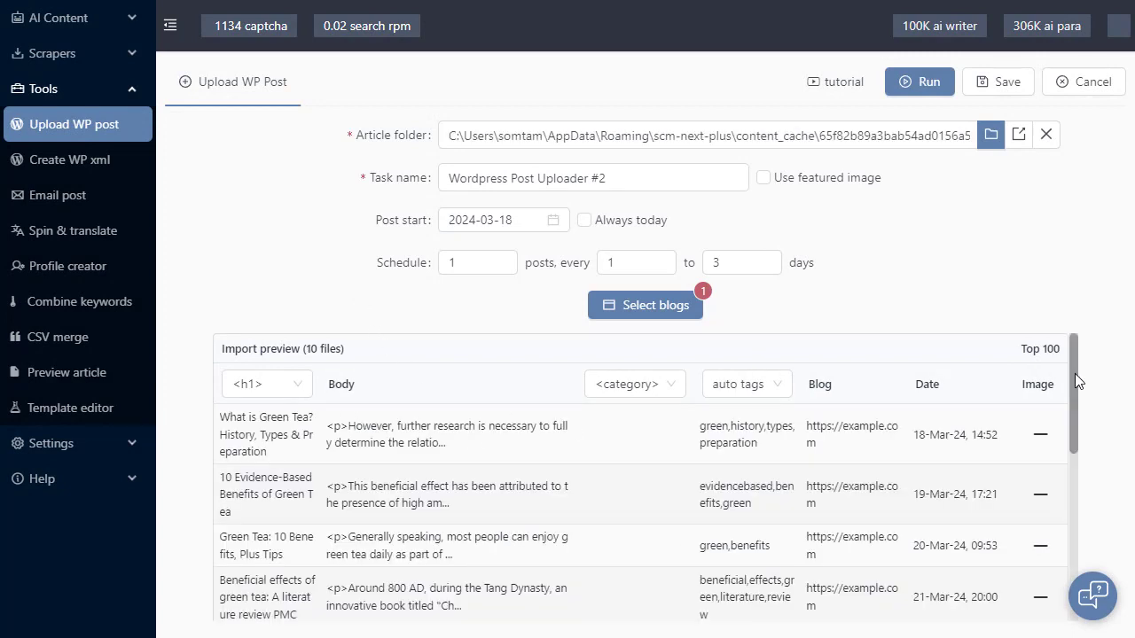
pyautogui.moveTo(1075, 373)
pyautogui.mouseDown()
pyautogui.moveTo(1079, 496)
pyautogui.moveTo(1062, 506)
pyautogui.moveTo(1087, 346)
pyautogui.mouseUp()
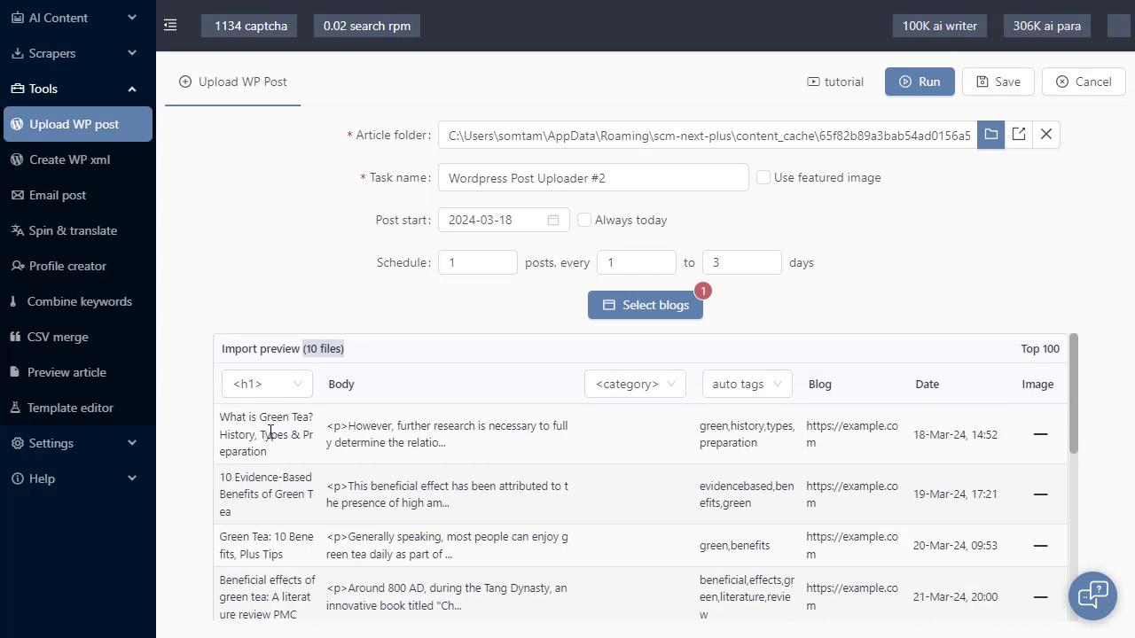
pyautogui.click(302, 389)
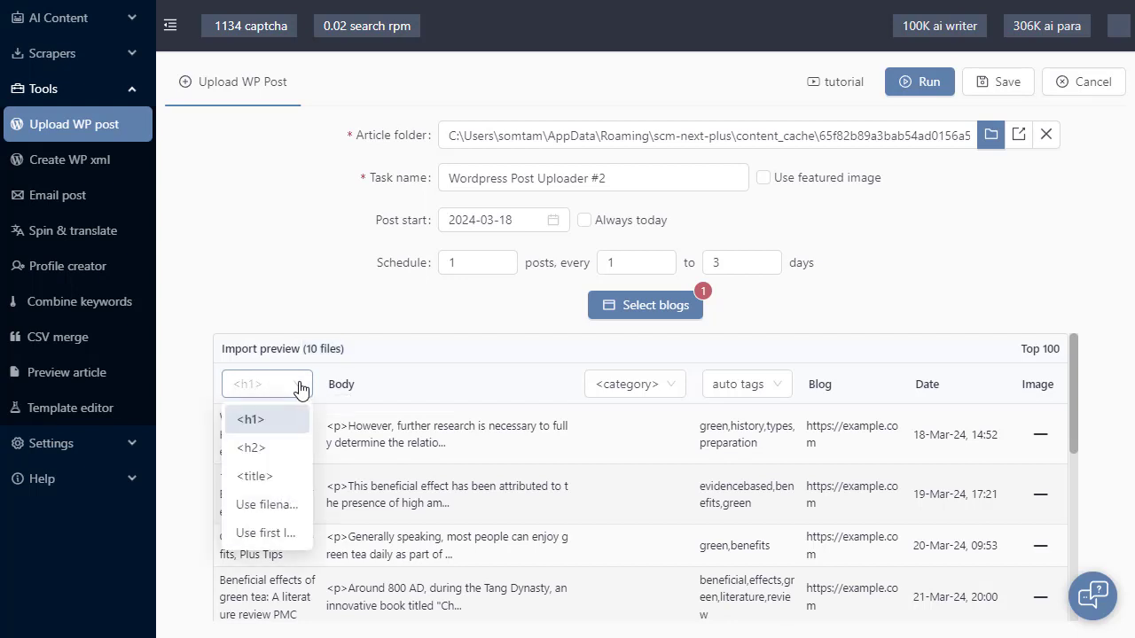
pyautogui.click(280, 443)
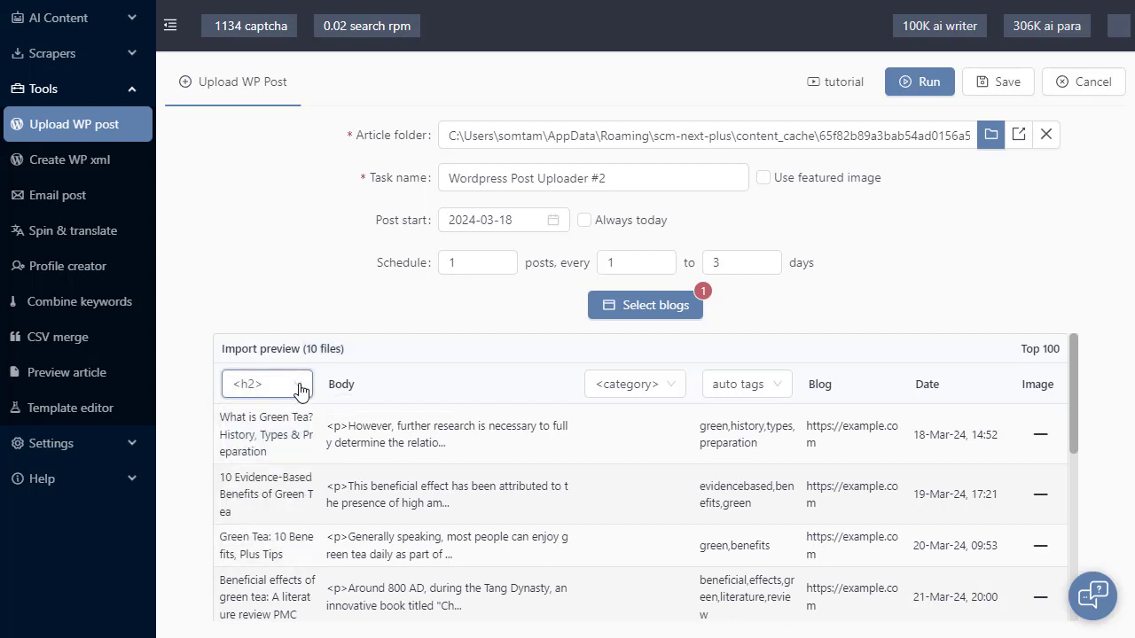
pyautogui.click(296, 384)
pyautogui.click(288, 479)
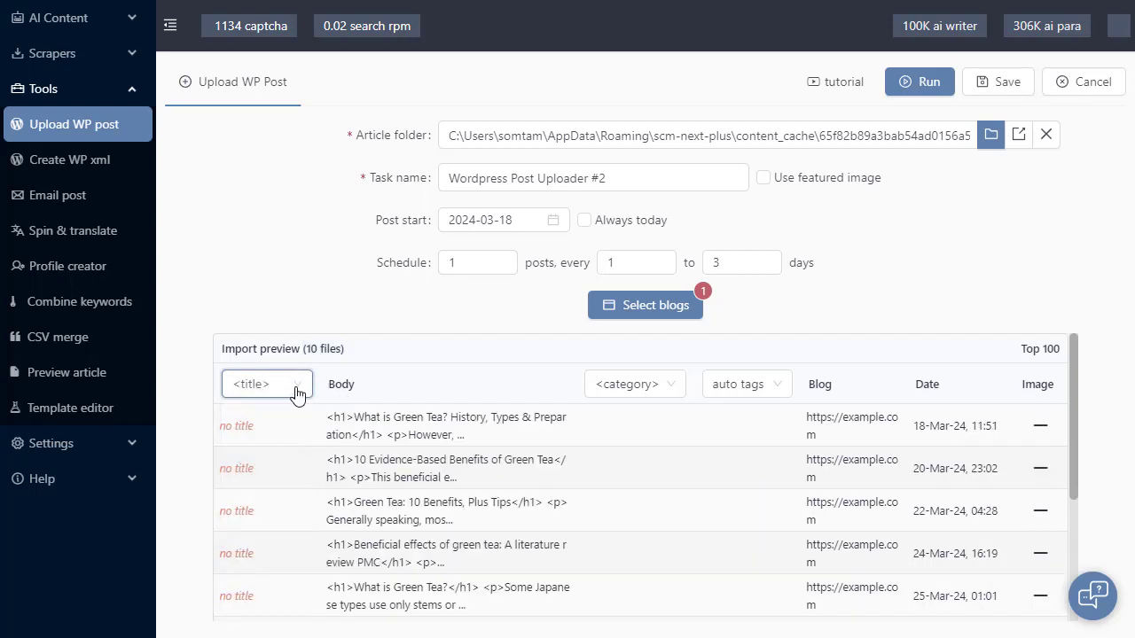
# Try filename and first-line titles, then return to <h1> headings as titles.
pyautogui.click(297, 390)
pyautogui.click(277, 523)
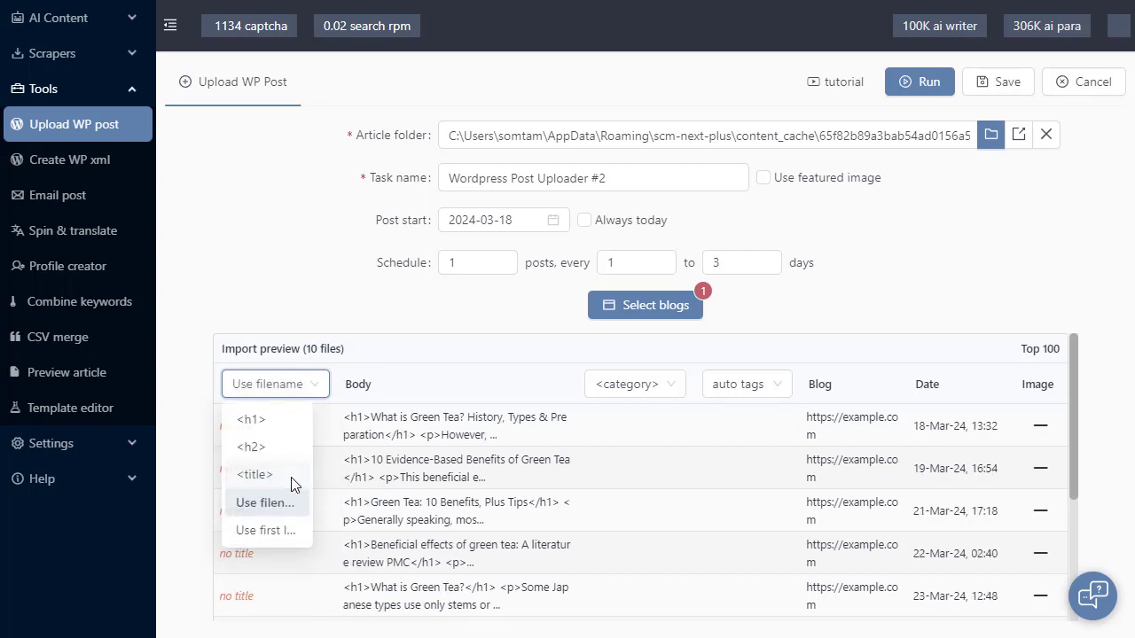
pyautogui.click(309, 389)
pyautogui.click(296, 534)
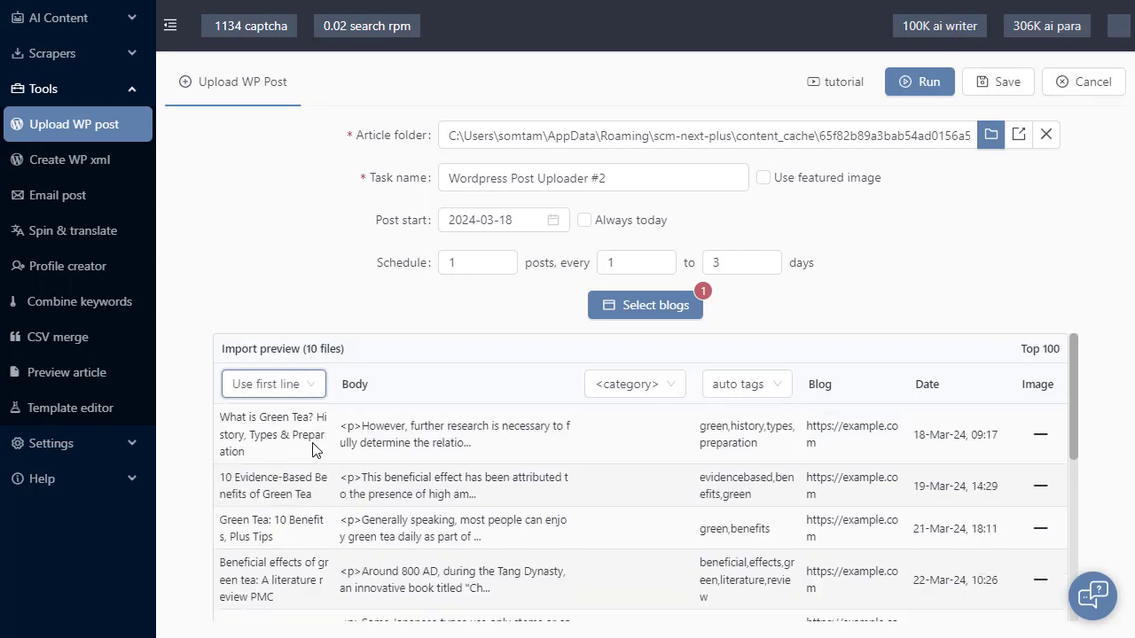
pyautogui.click(310, 389)
pyautogui.click(303, 417)
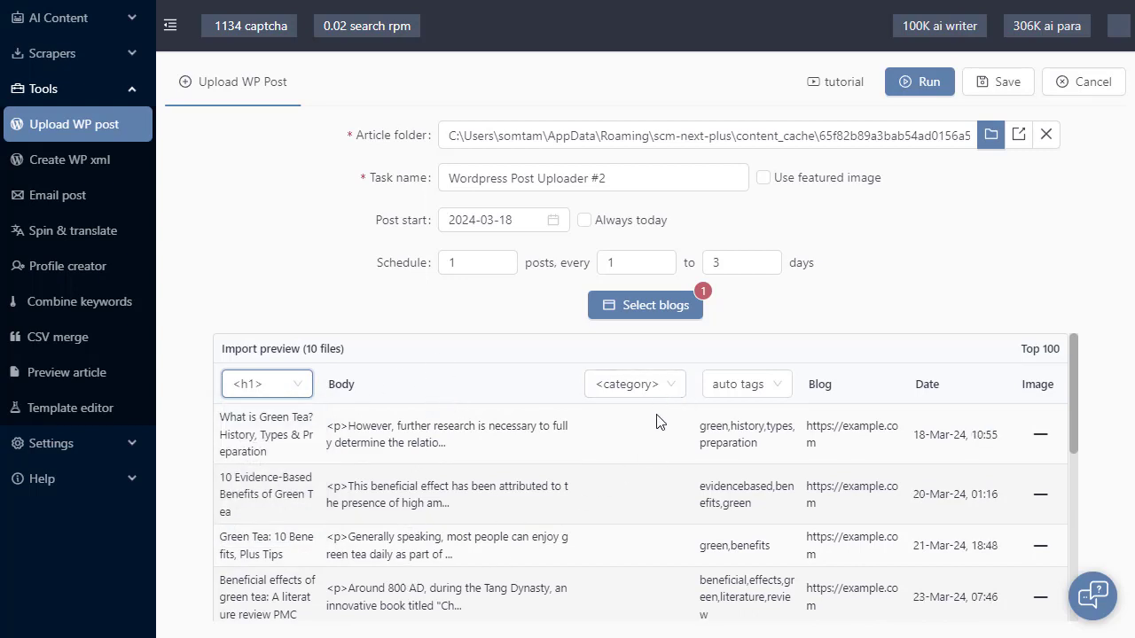
pyautogui.click(668, 390)
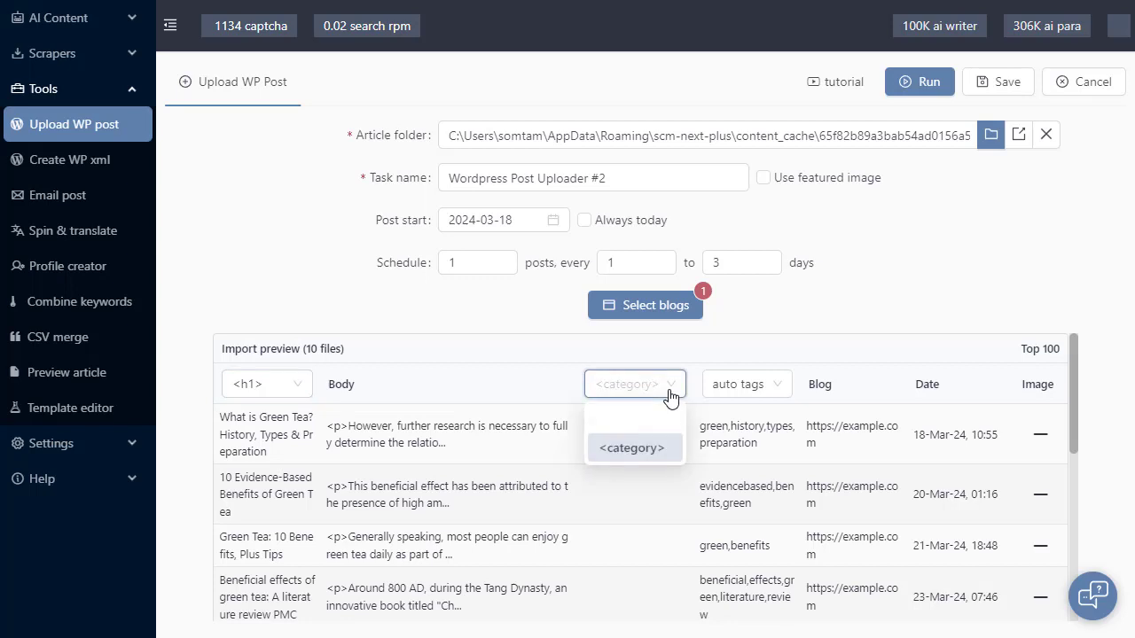
pyautogui.click(635, 451)
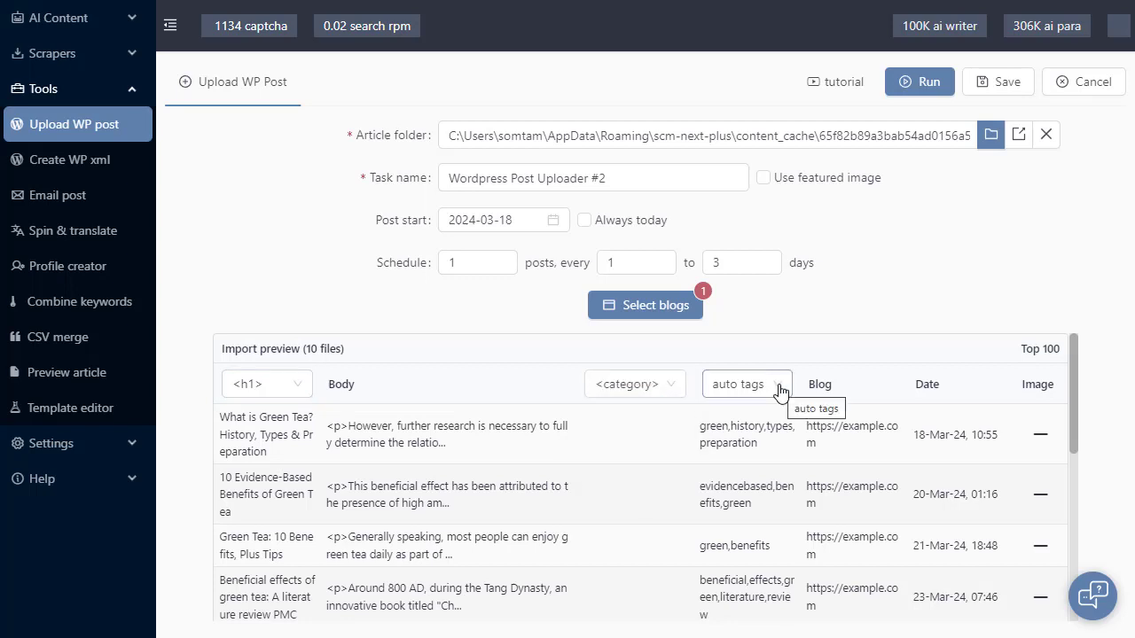
pyautogui.click(779, 390)
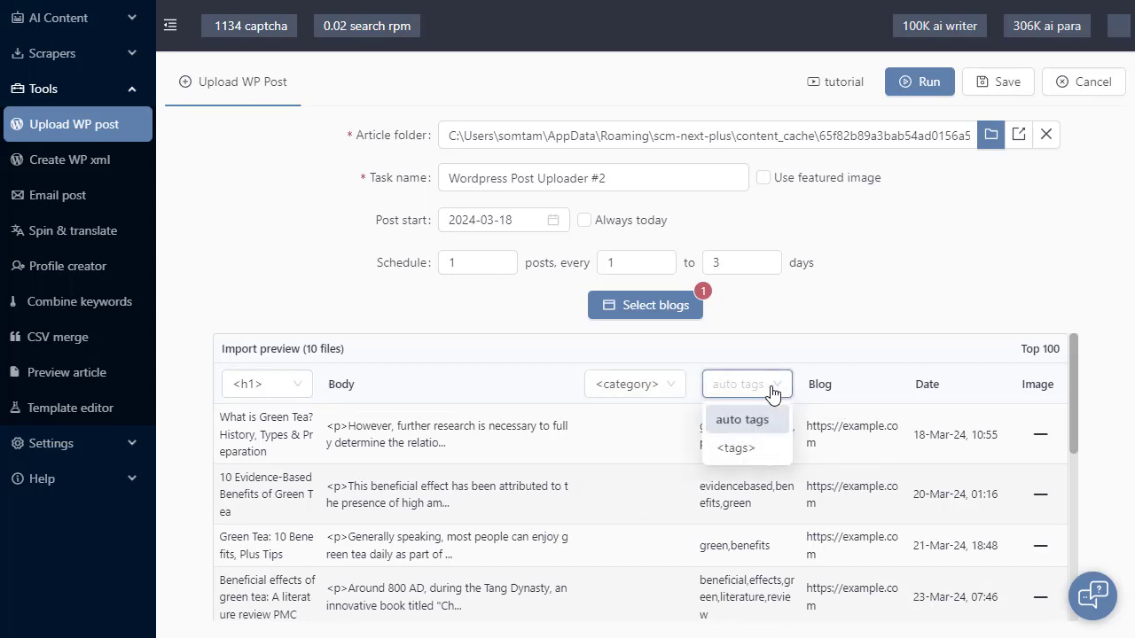
pyautogui.click(732, 448)
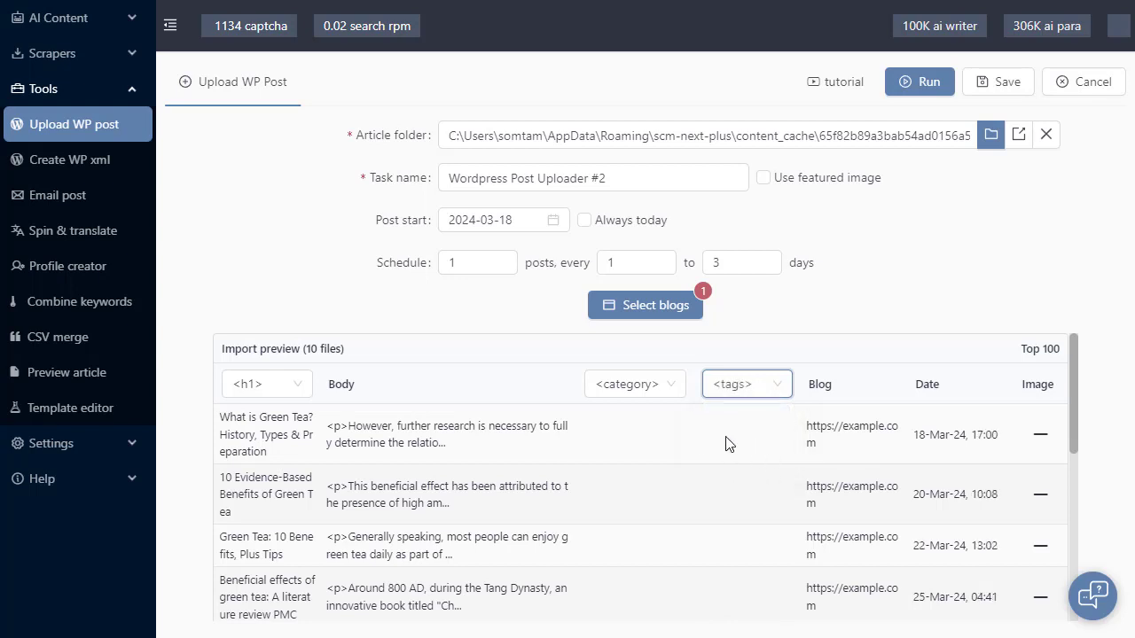
pyautogui.click(775, 387)
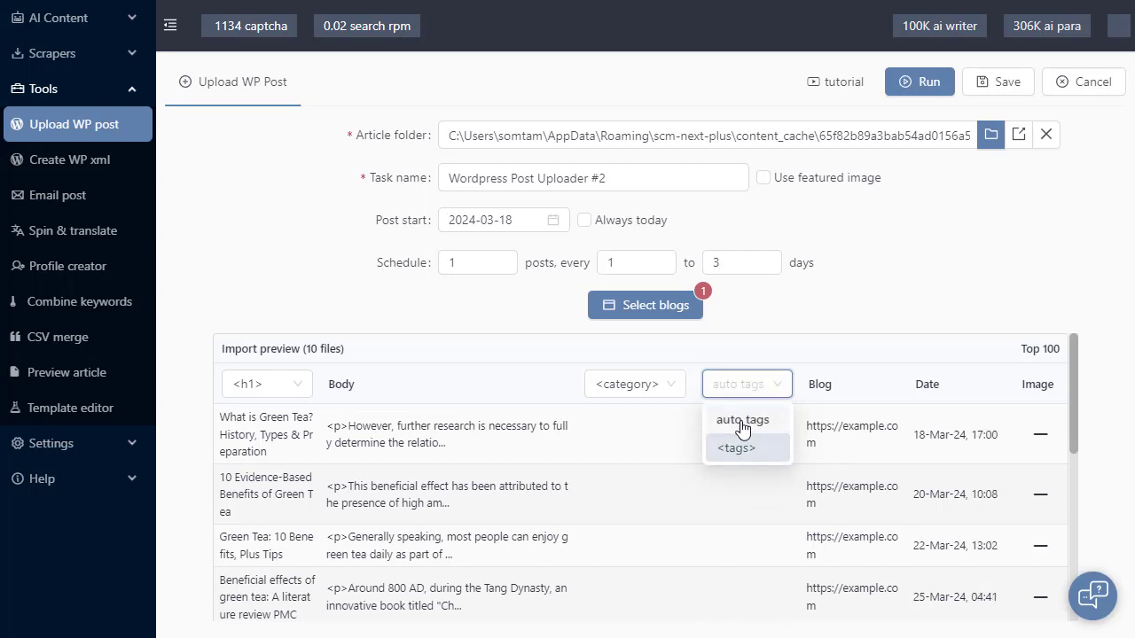
pyautogui.click(743, 427)
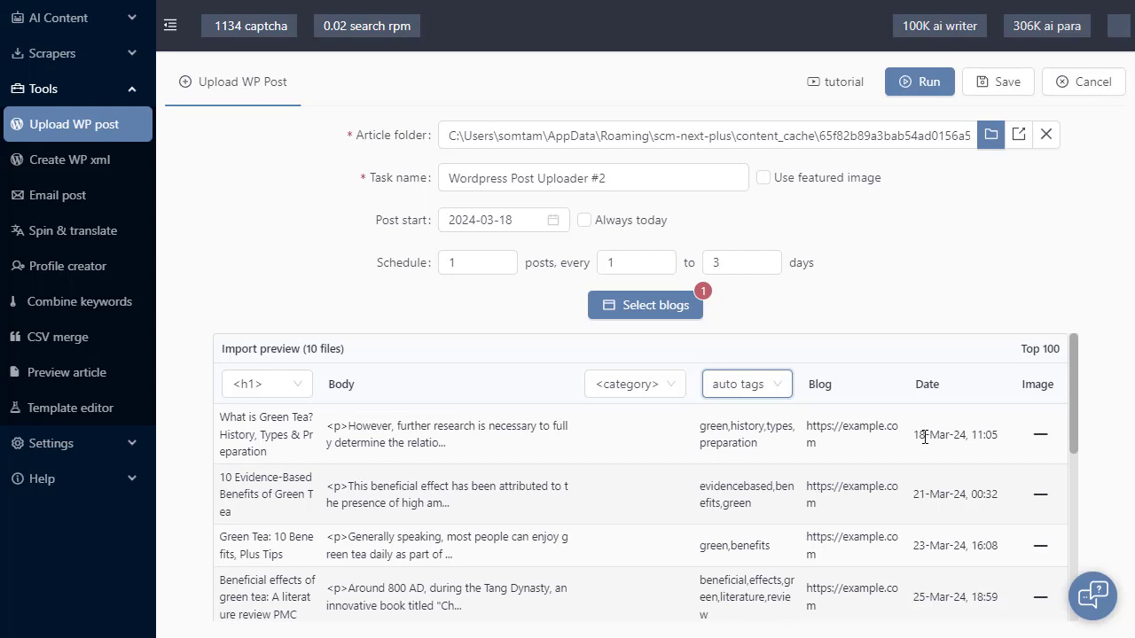
# Set the post start date to 2024-03-04, enable featured images and run the upload task.
pyautogui.click(483, 222)
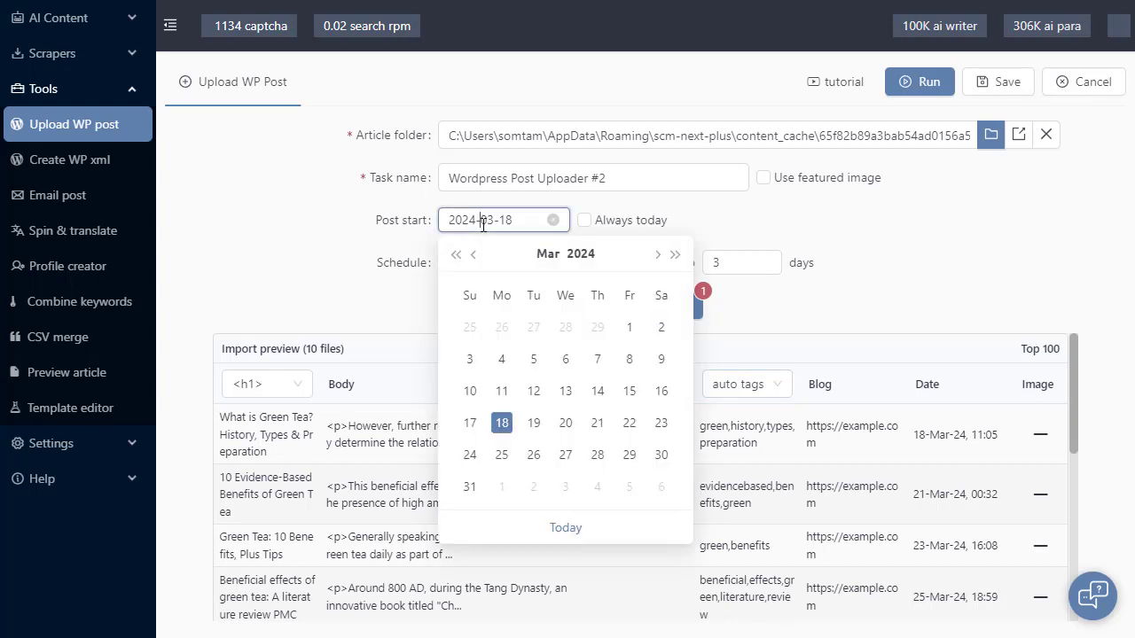
pyautogui.click(501, 359)
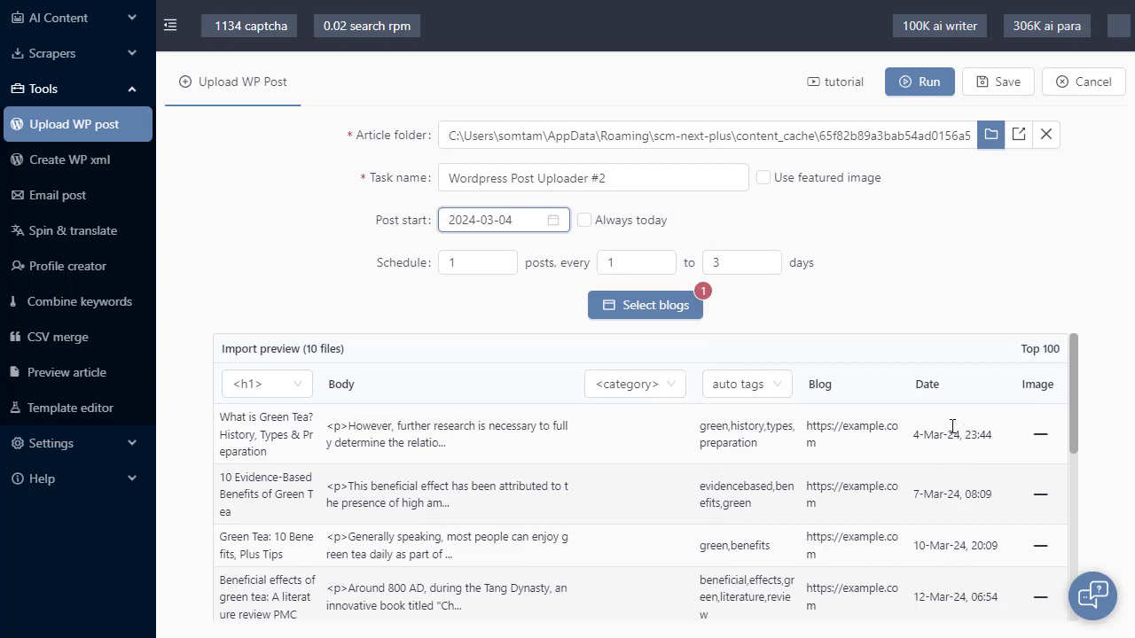
pyautogui.click(809, 185)
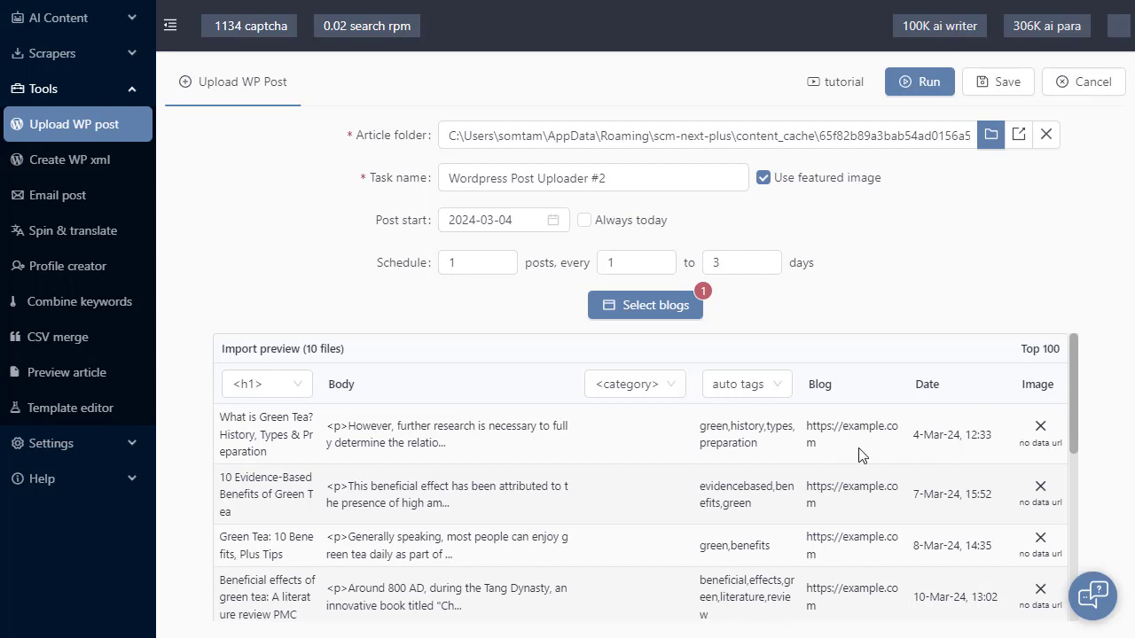
pyautogui.click(927, 89)
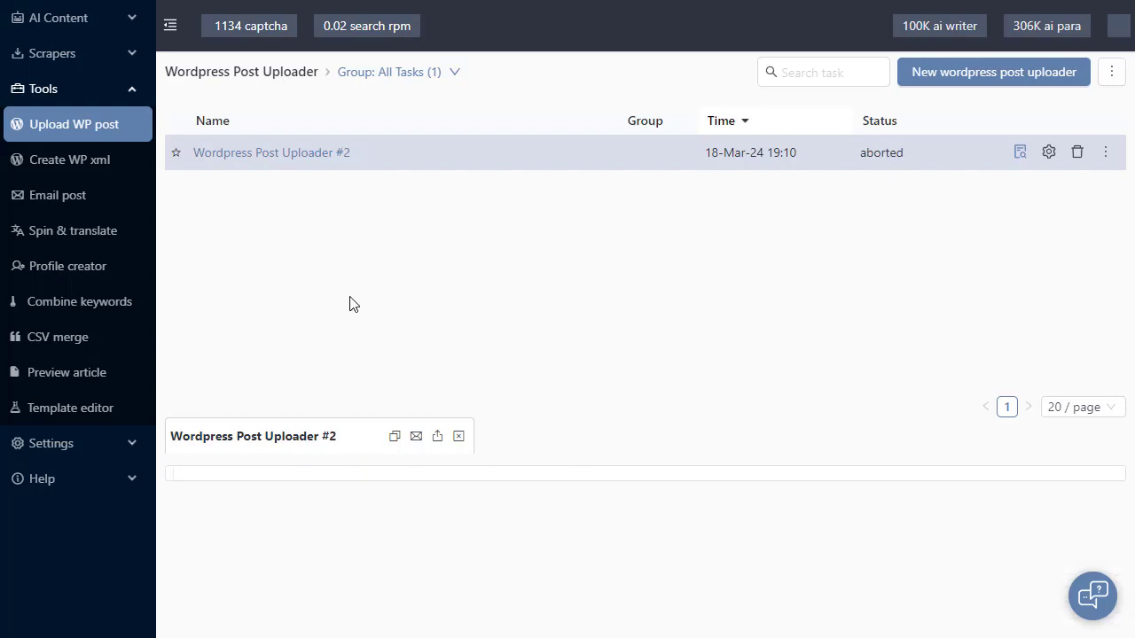
# Open WP XML Generator Tasks #1 and its XML output folder field, then go to the Post Emailer list.
pyautogui.click(114, 170)
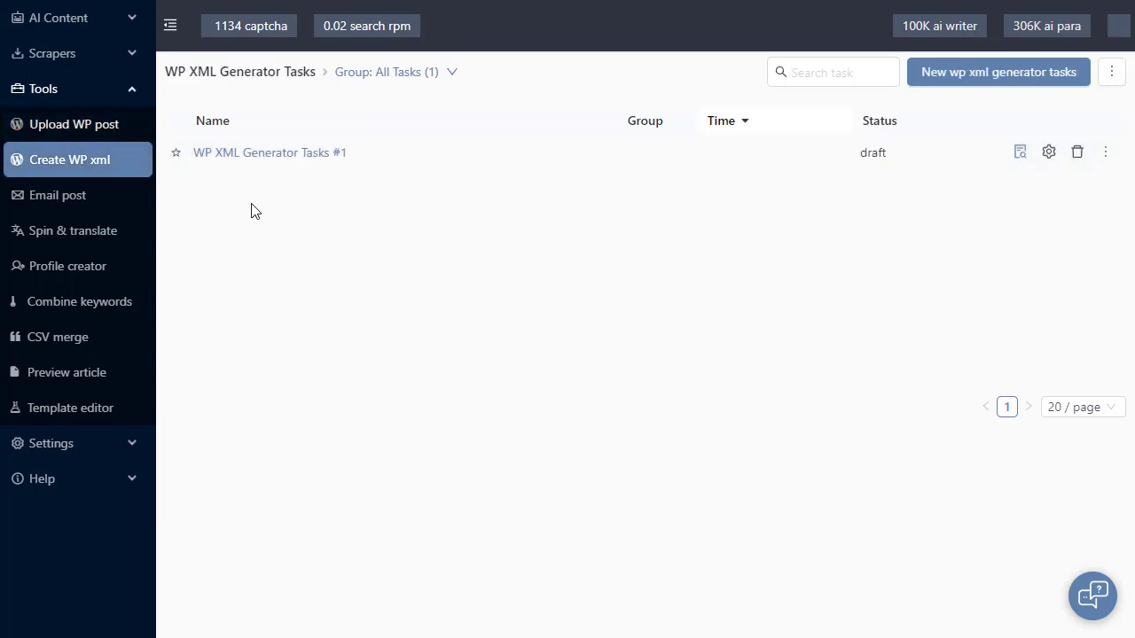
pyautogui.click(292, 154)
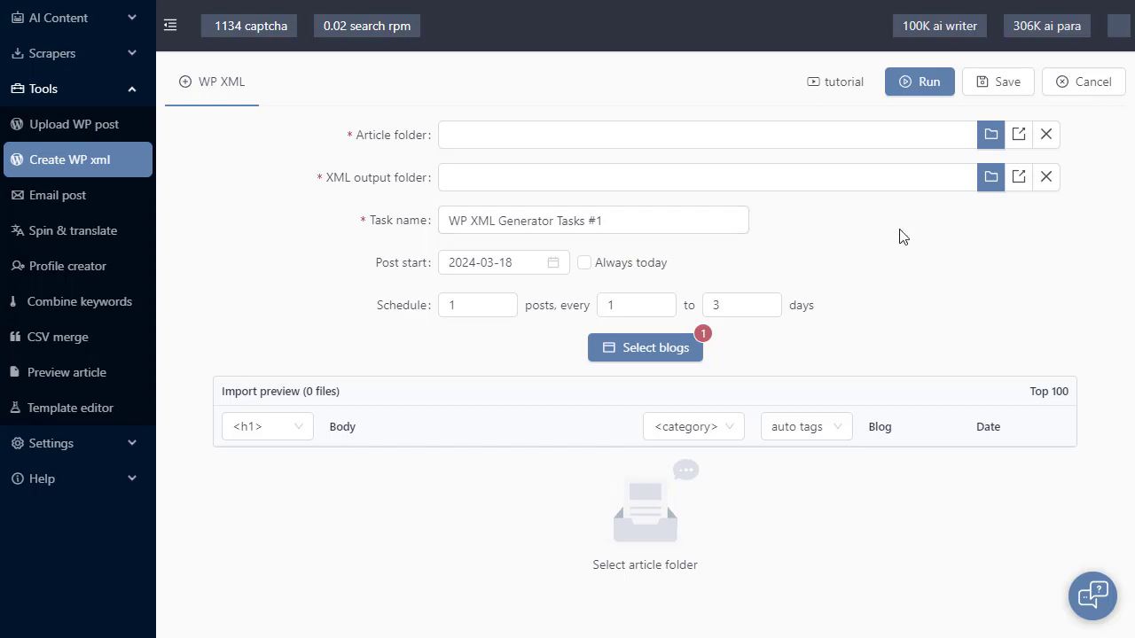
pyautogui.click(497, 175)
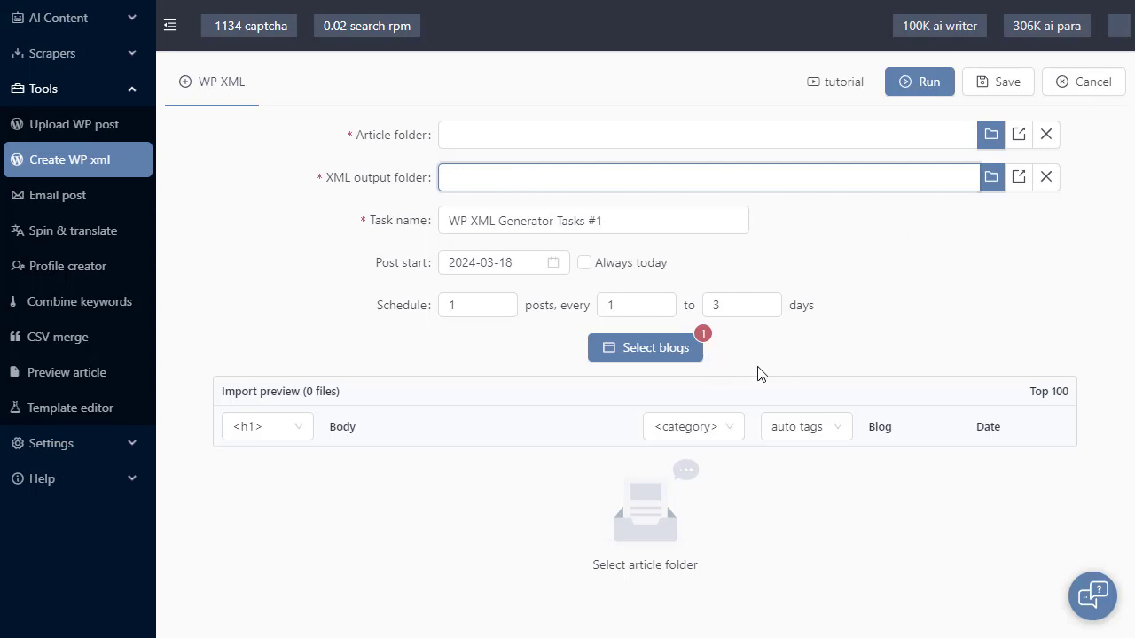
pyautogui.click(64, 197)
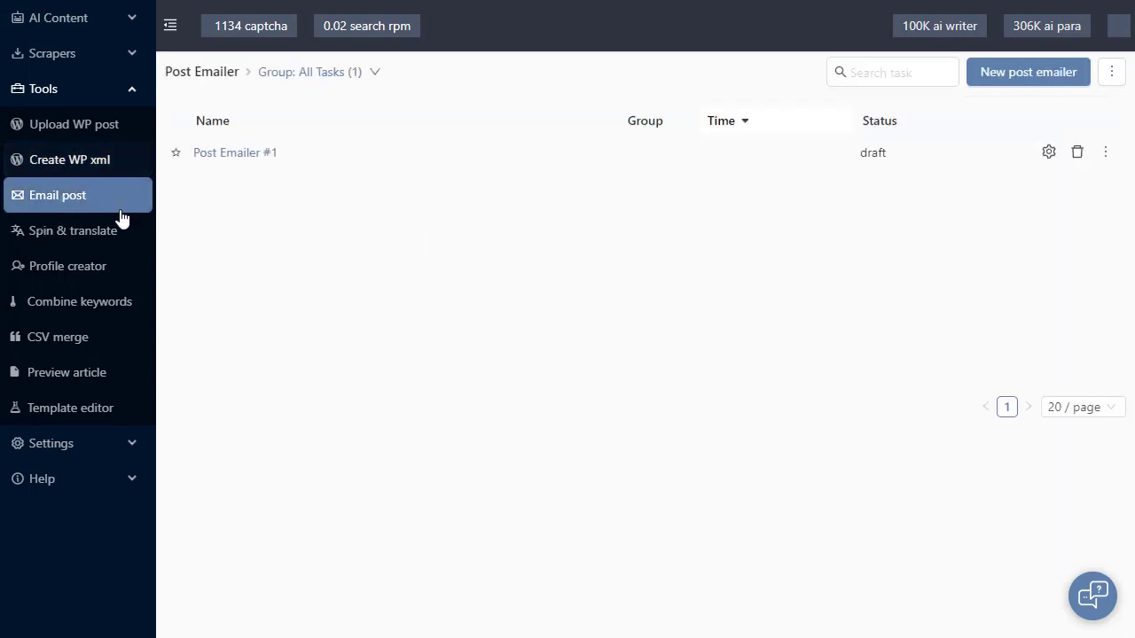
# Open Post Emailer #1 and select its single recipient email address.
pyautogui.click(252, 158)
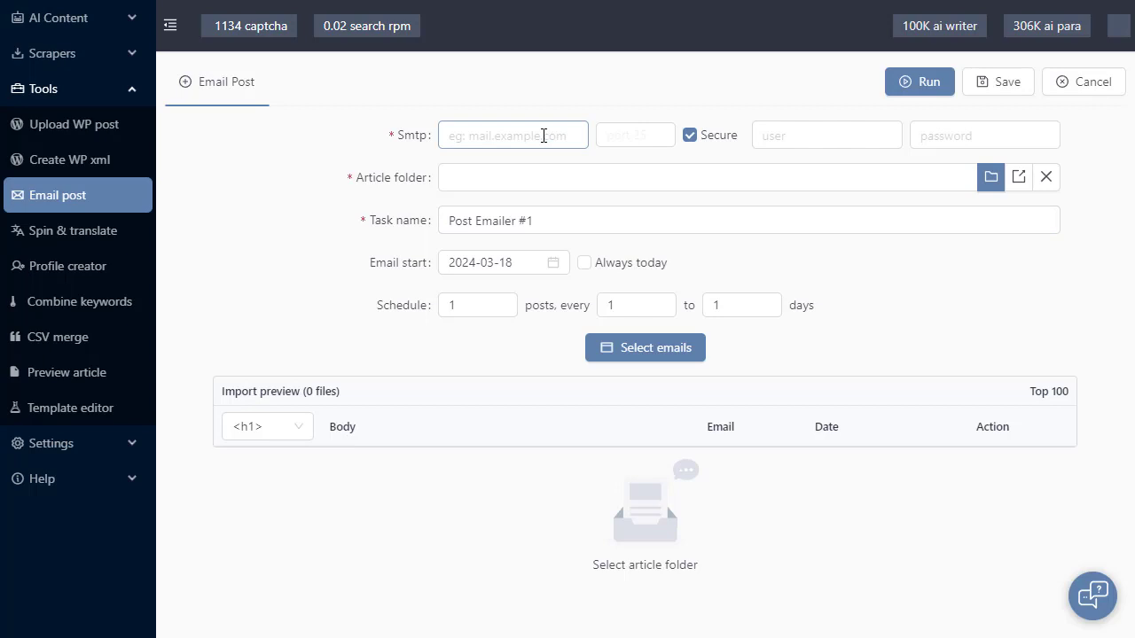
pyautogui.click(690, 352)
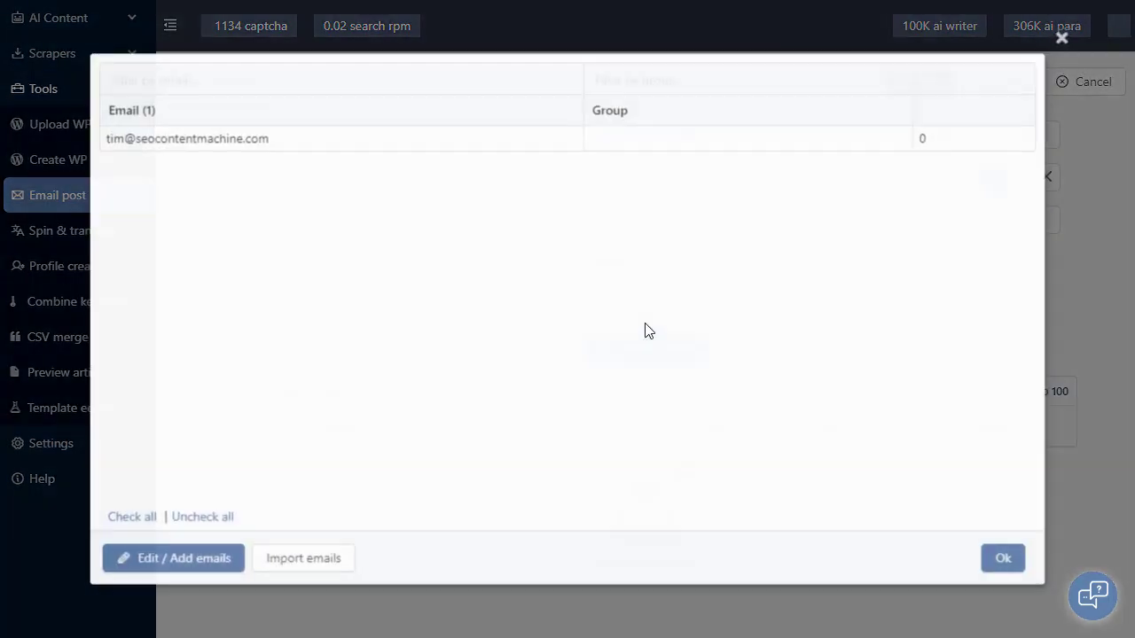
pyautogui.click(324, 153)
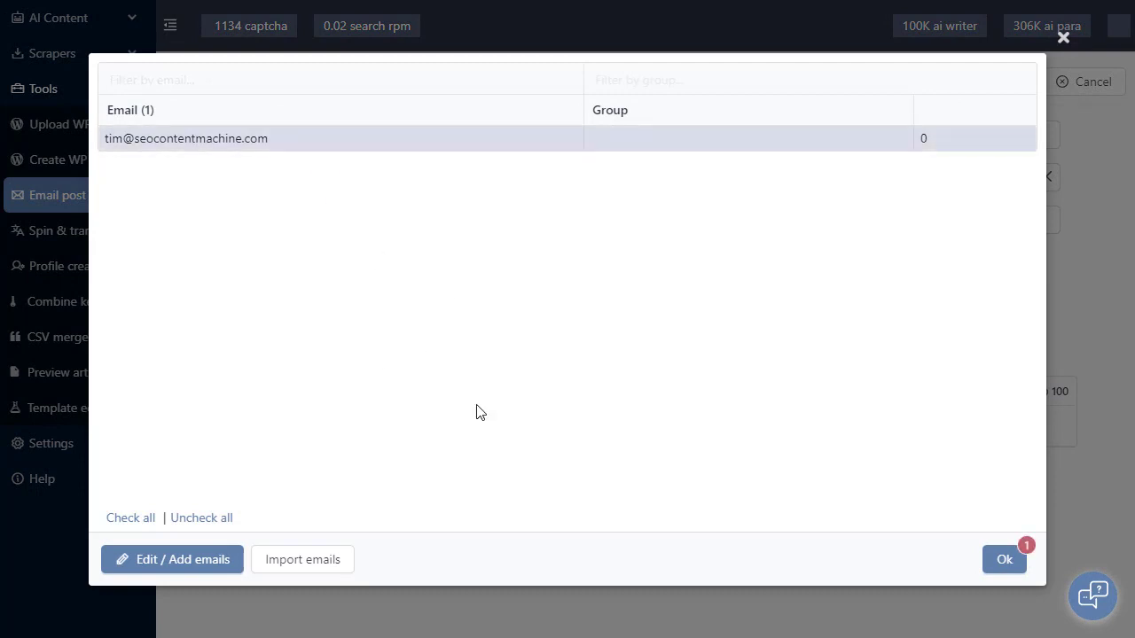
pyautogui.click(1007, 562)
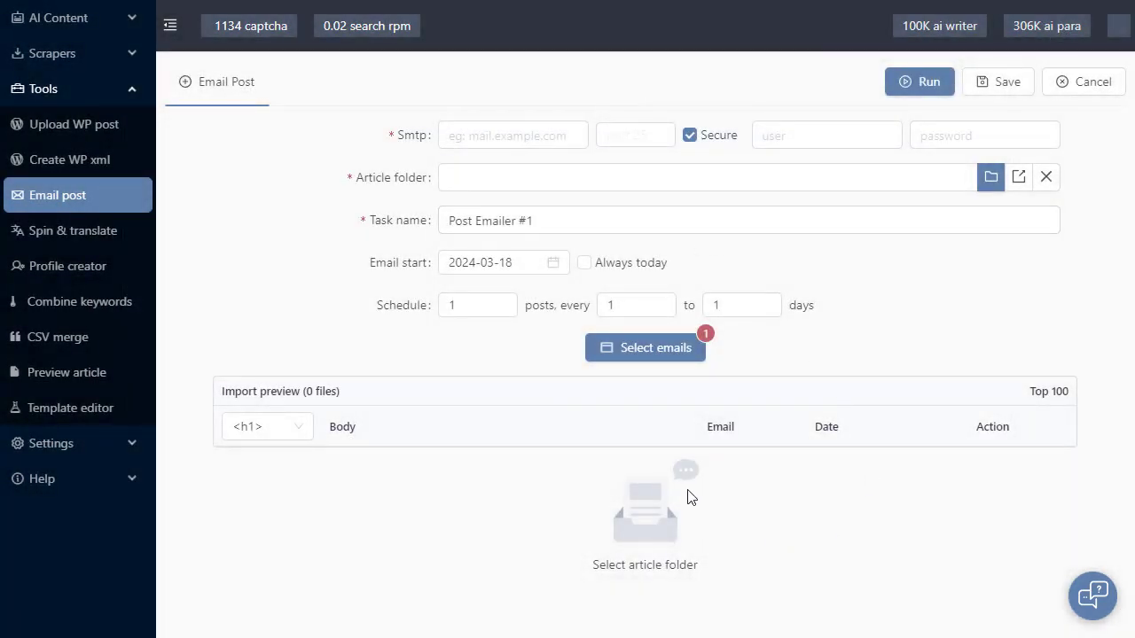